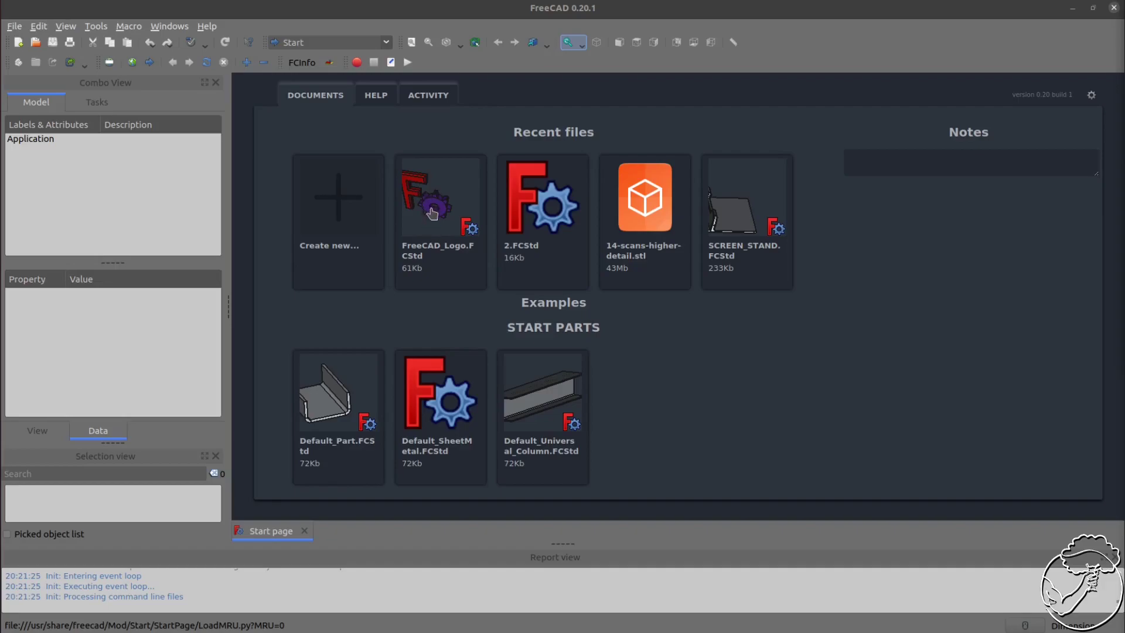
Open the FreeCAD_Logo recent file and show the model in front view, fitted to the window
click(431, 207)
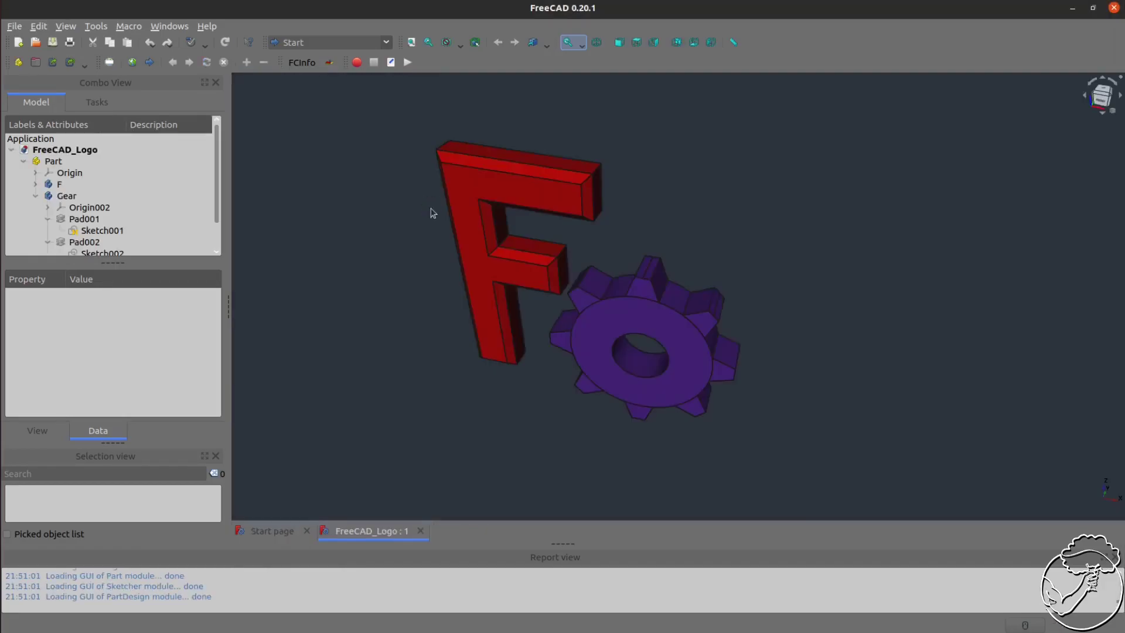
click(1105, 103)
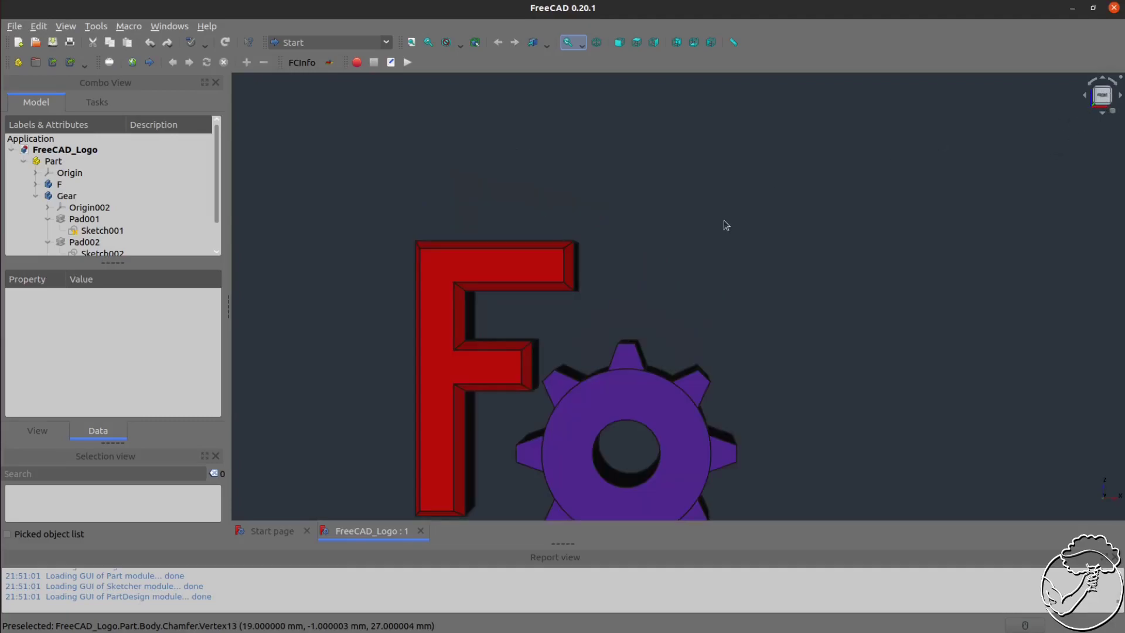
key(v)
key(f)
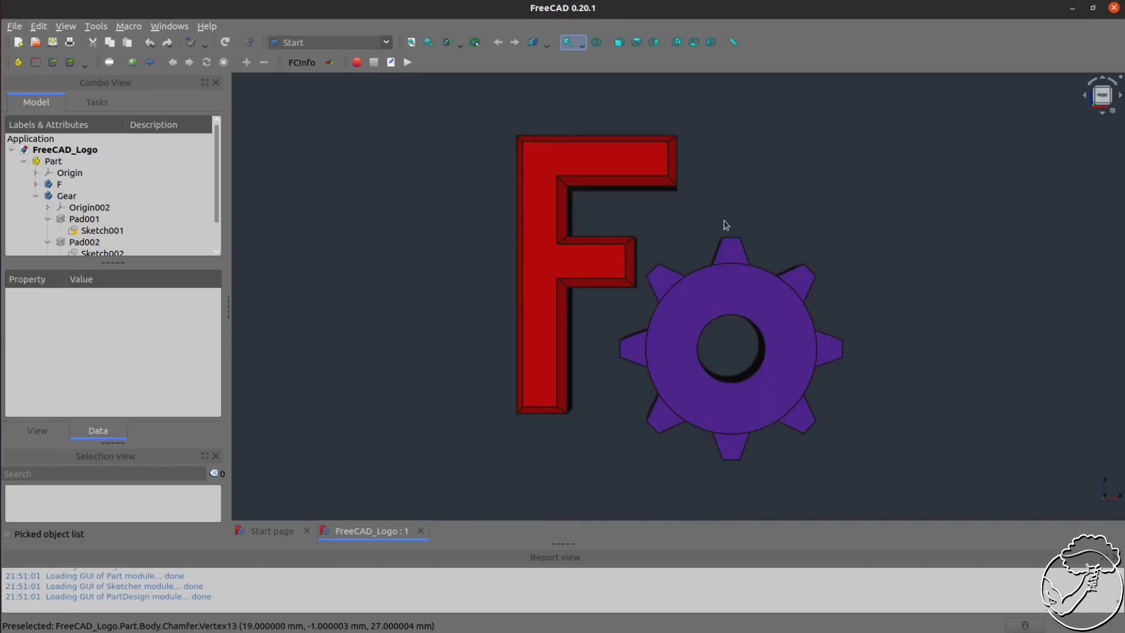
click(66, 26)
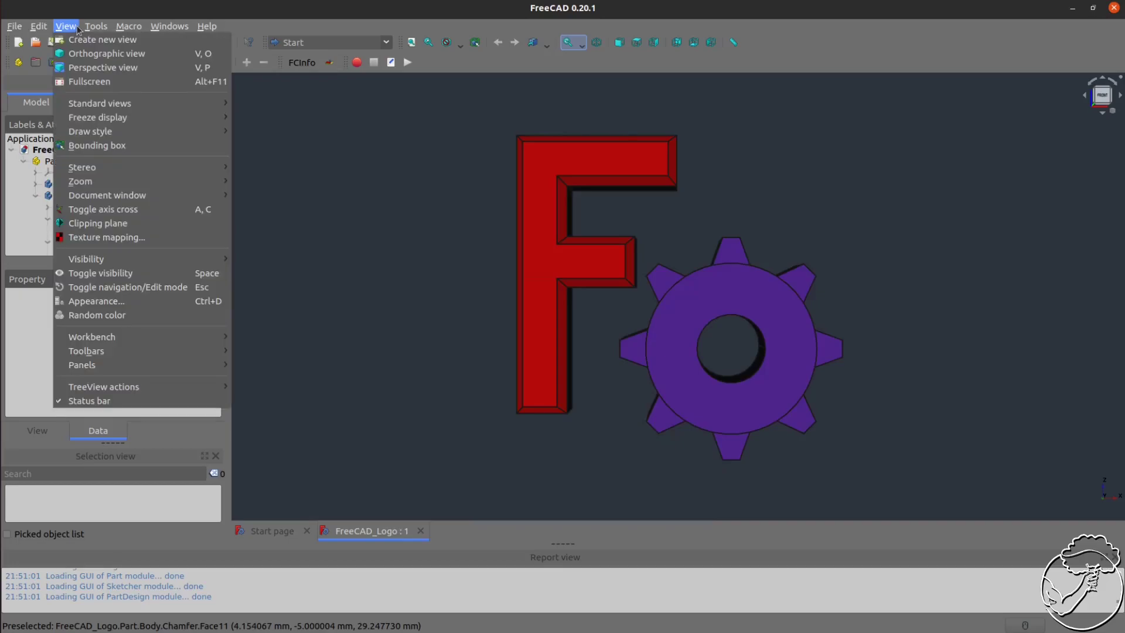
mouse_move(130, 106)
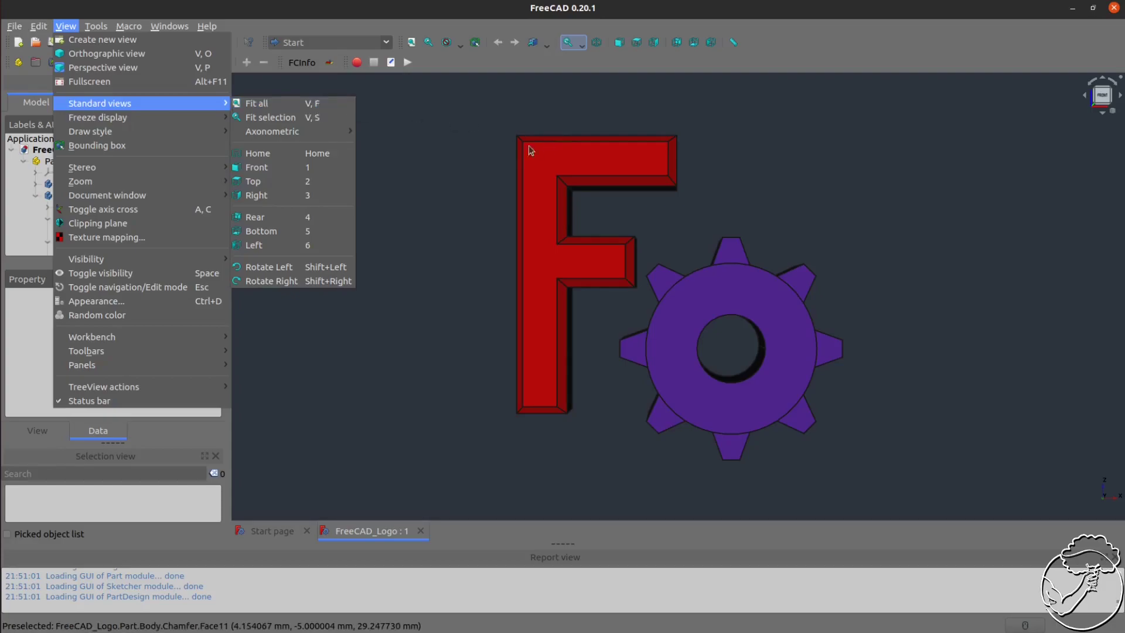
click(801, 138)
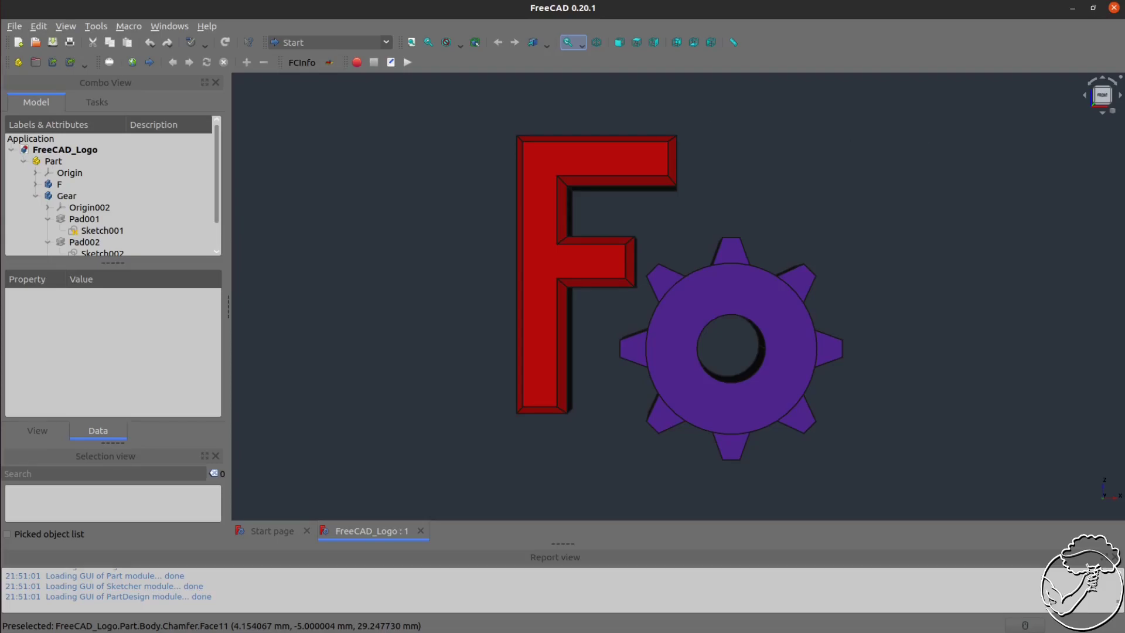
Switch to the TechDraw workbench and insert a default drawing page
click(354, 42)
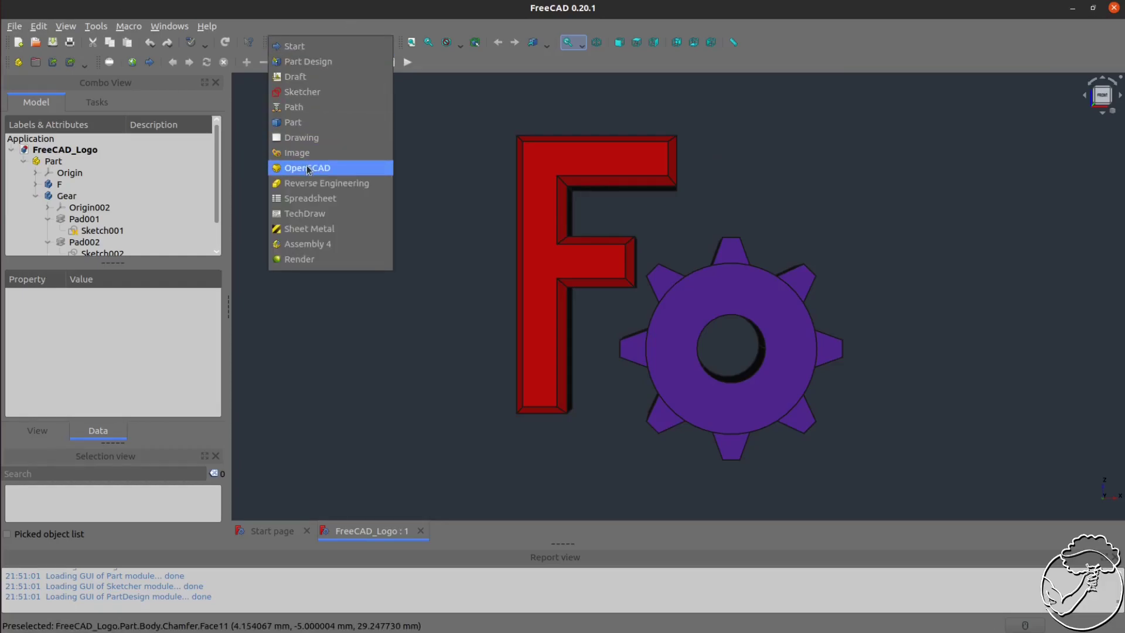
click(321, 213)
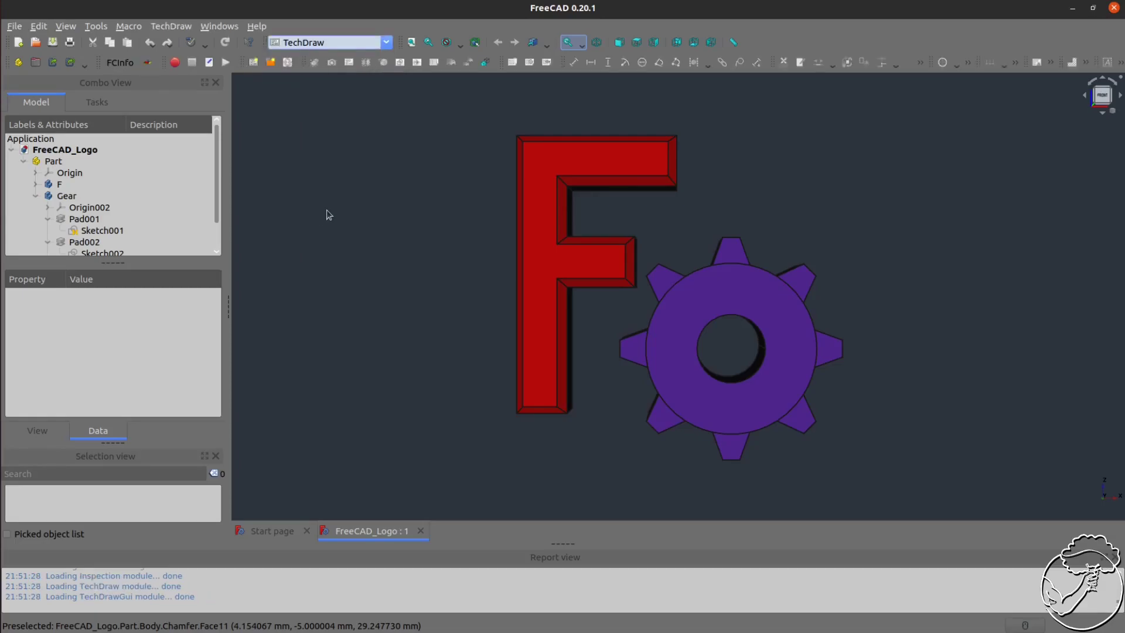
click(254, 62)
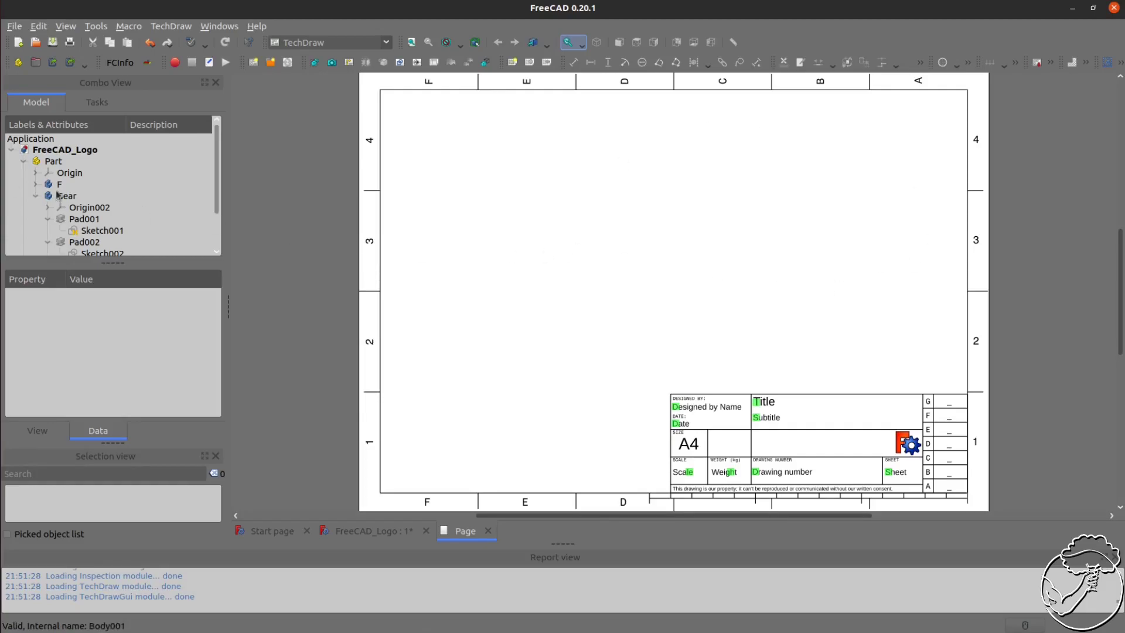
Replace the page's template with A4_Landscape_blank.svg
click(37, 196)
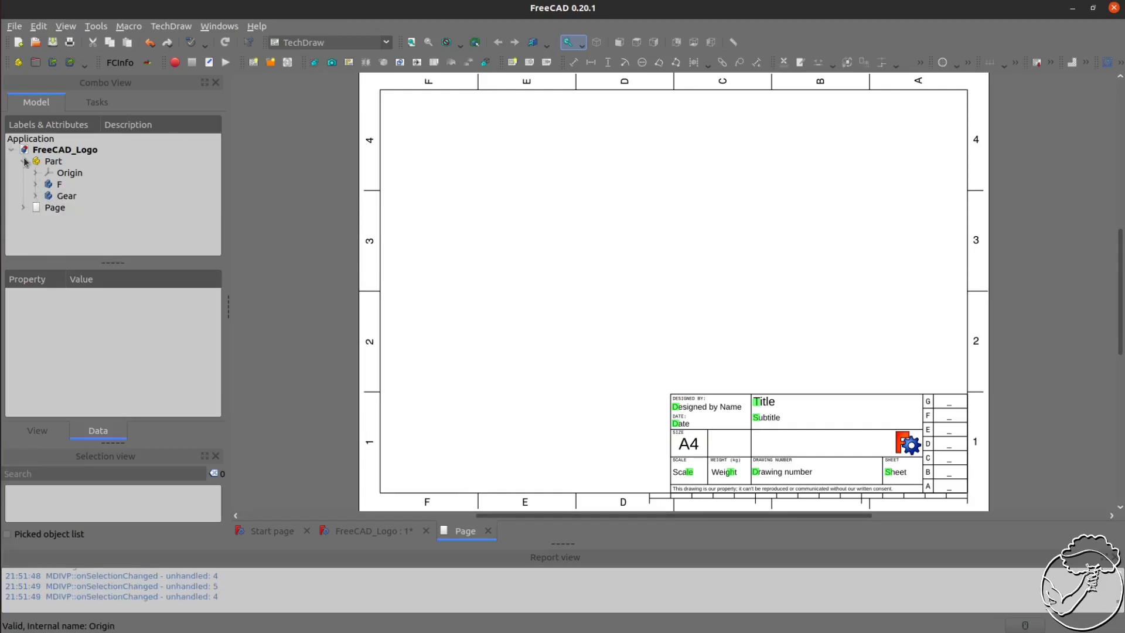
click(55, 209)
click(23, 207)
click(74, 221)
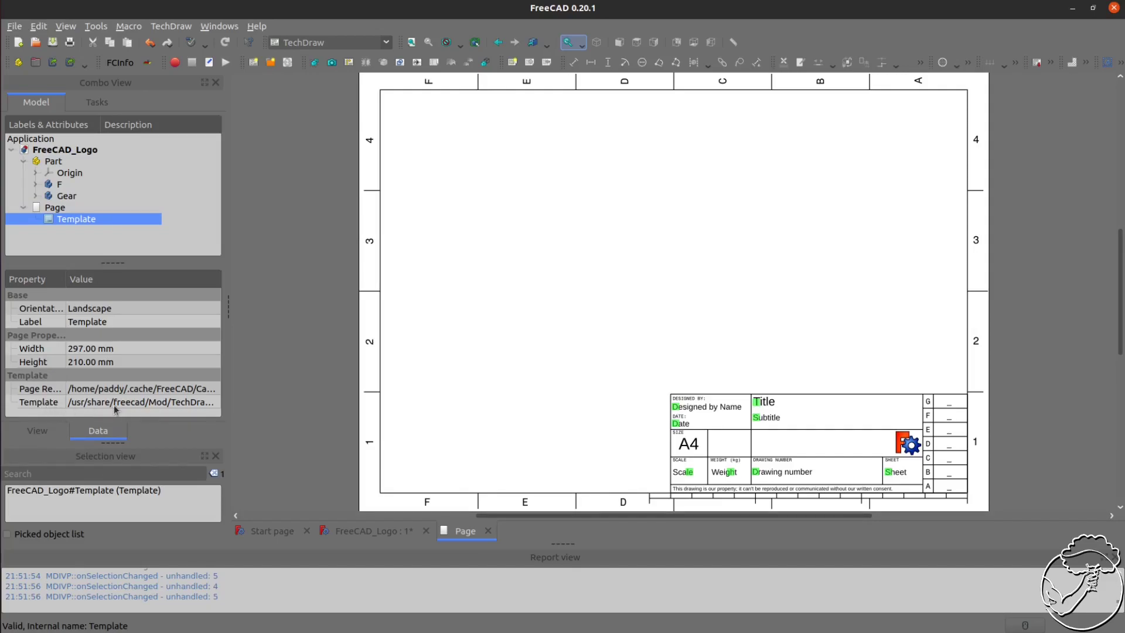
click(141, 404)
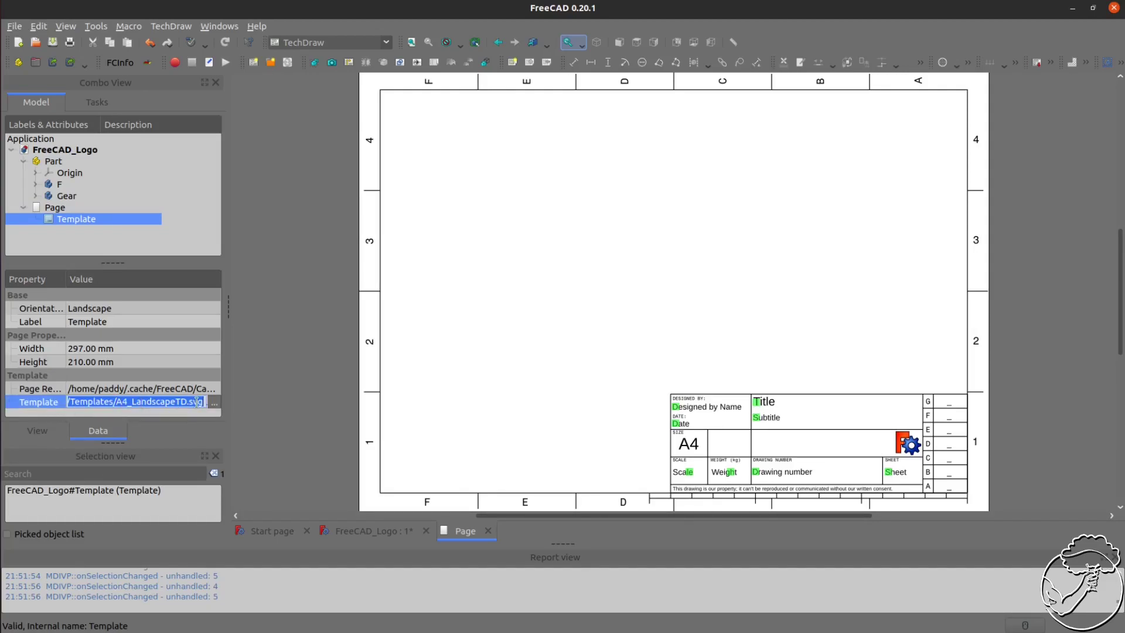
drag(116, 402, 206, 402)
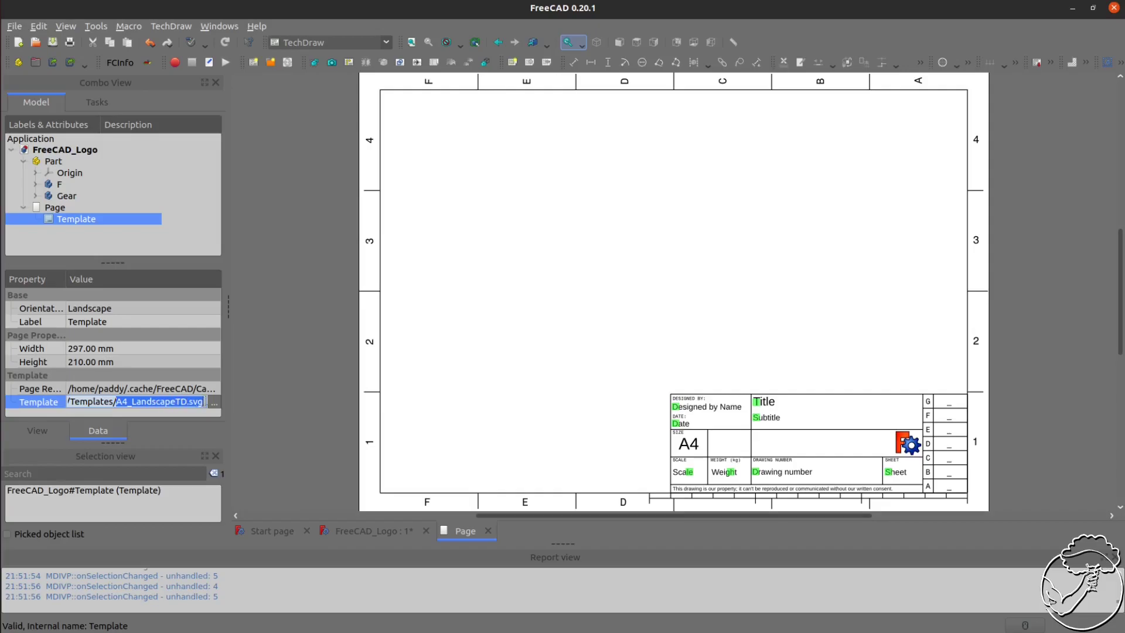
click(214, 403)
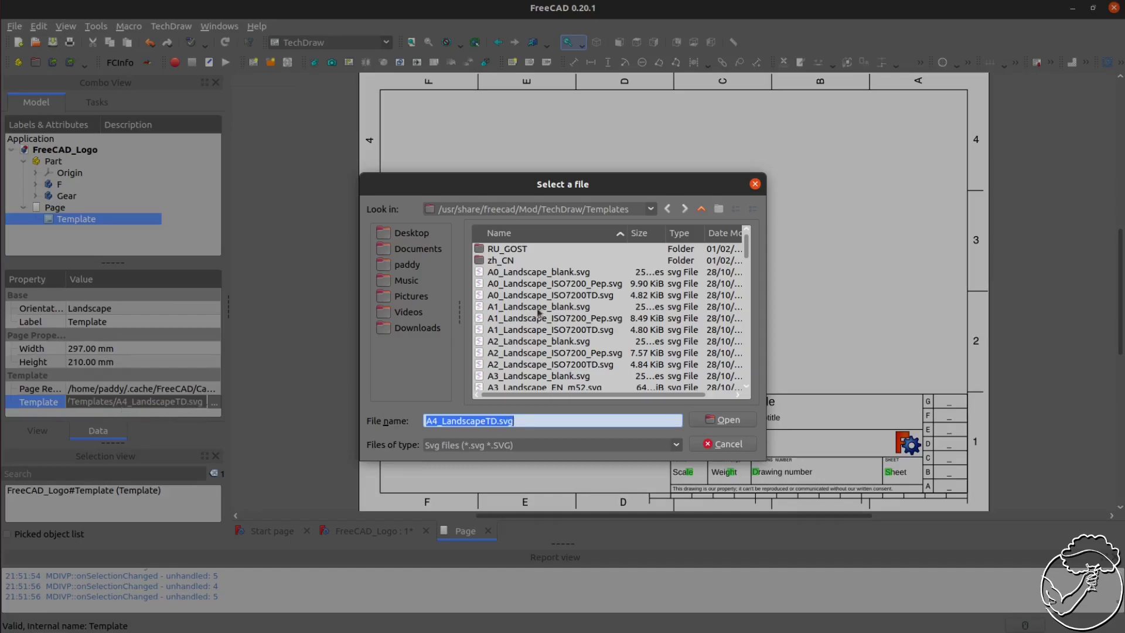
scroll(593, 322, down, 3)
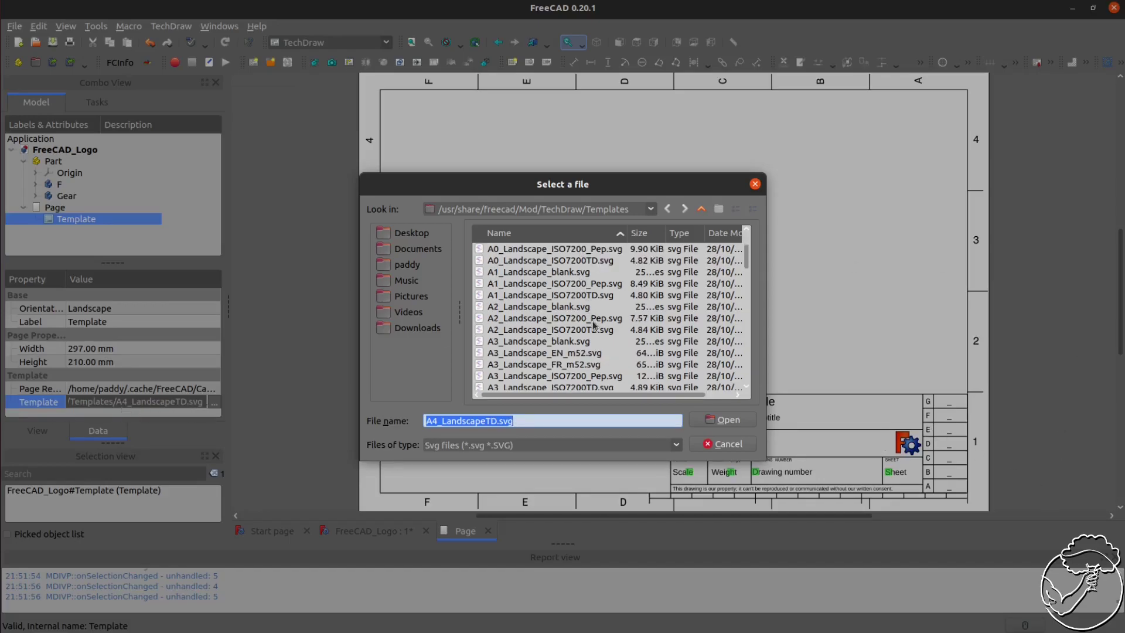
scroll(593, 322, down, 2)
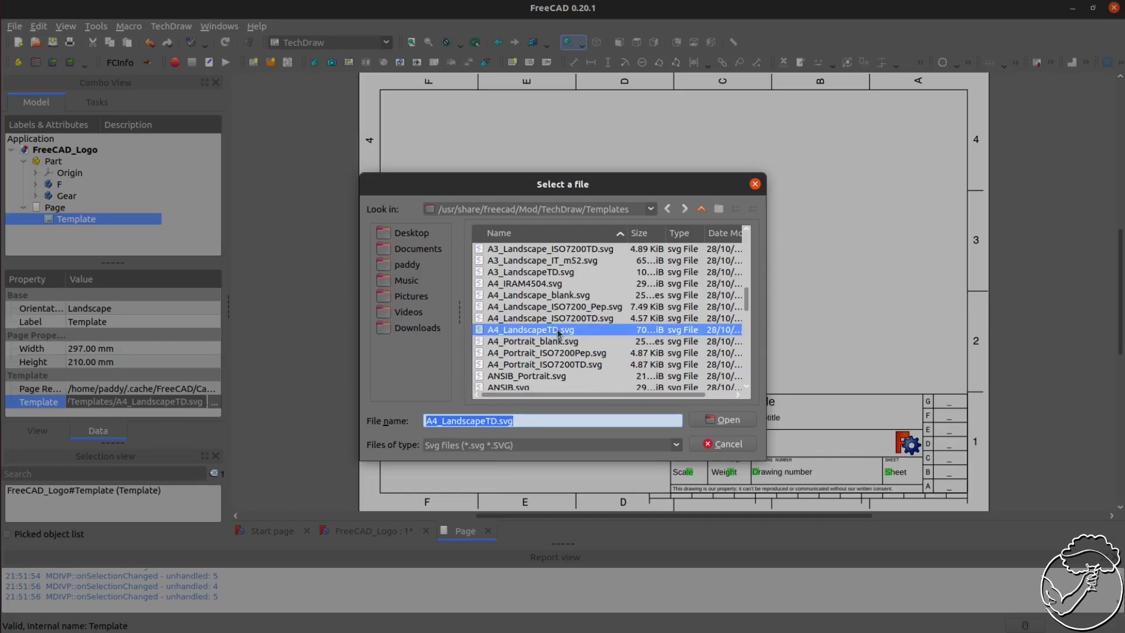
click(553, 295)
click(721, 420)
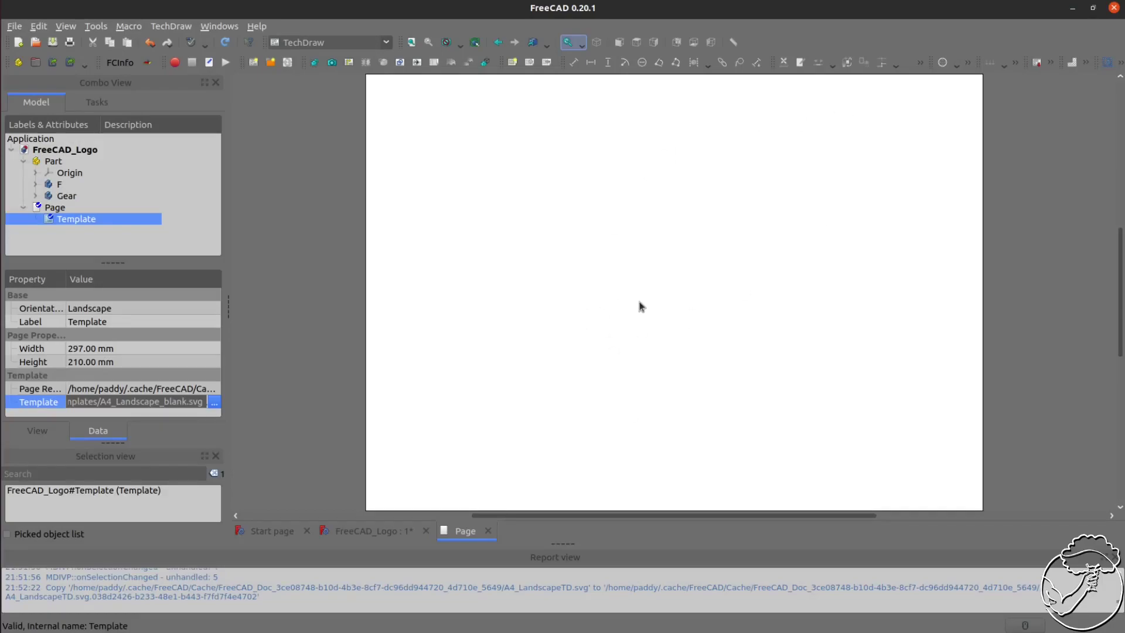
Select the Part in the model and start a projection group with First Angle projection
click(360, 530)
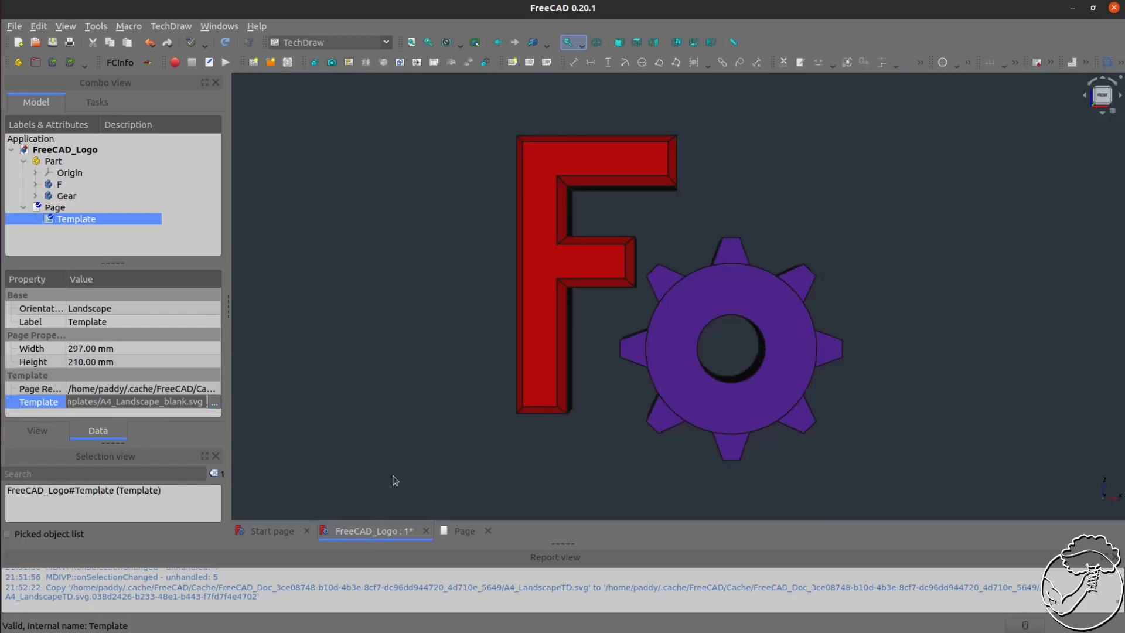
click(49, 164)
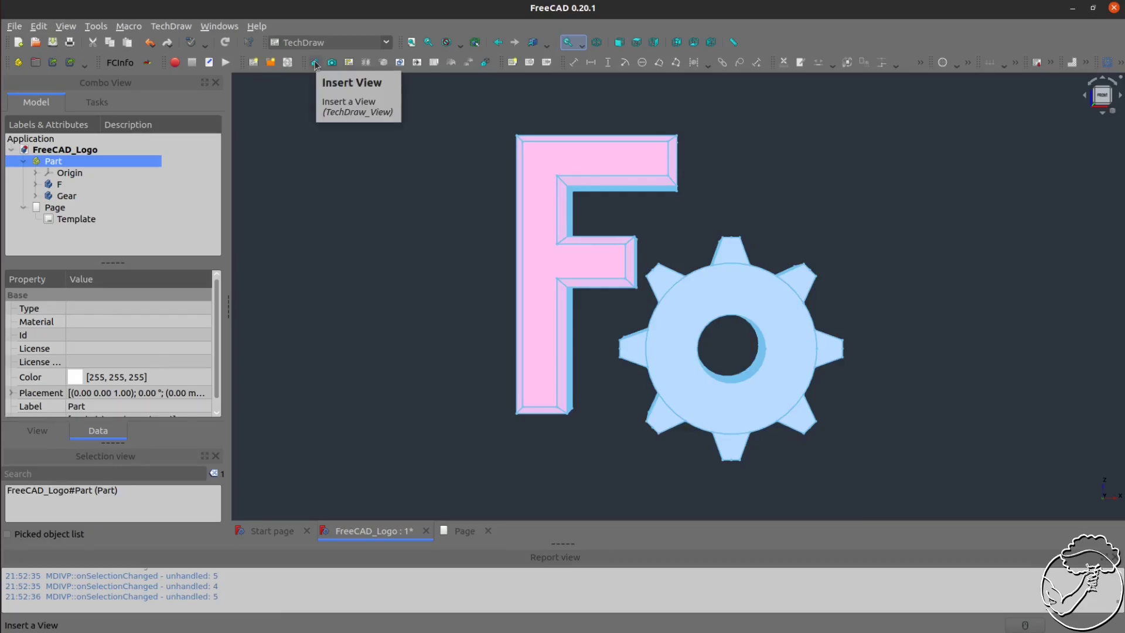
click(352, 62)
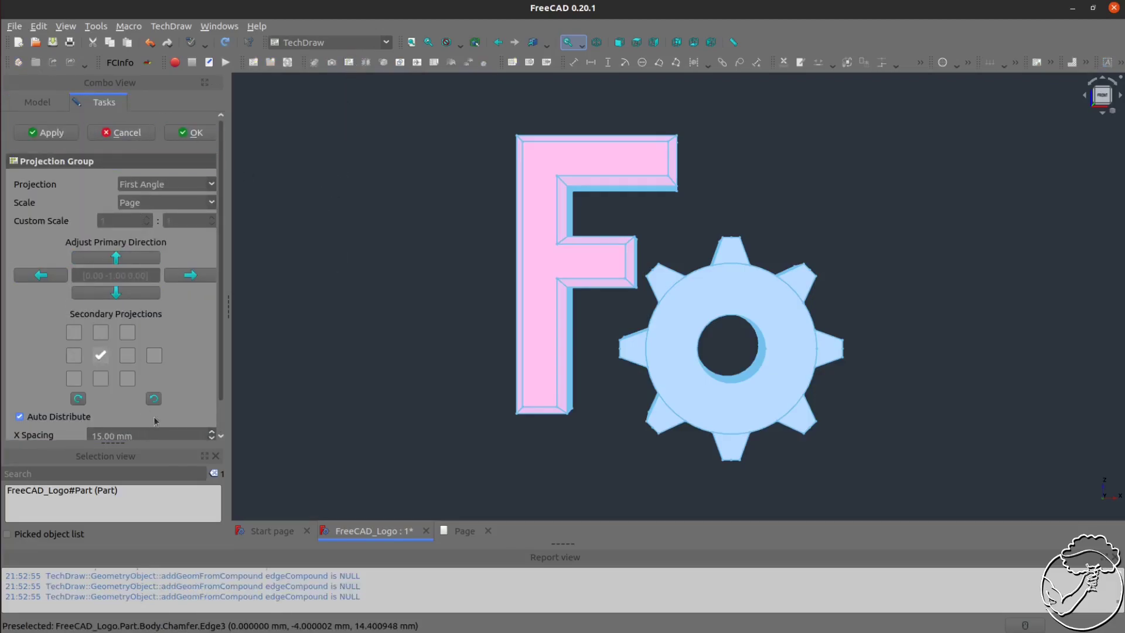
click(163, 186)
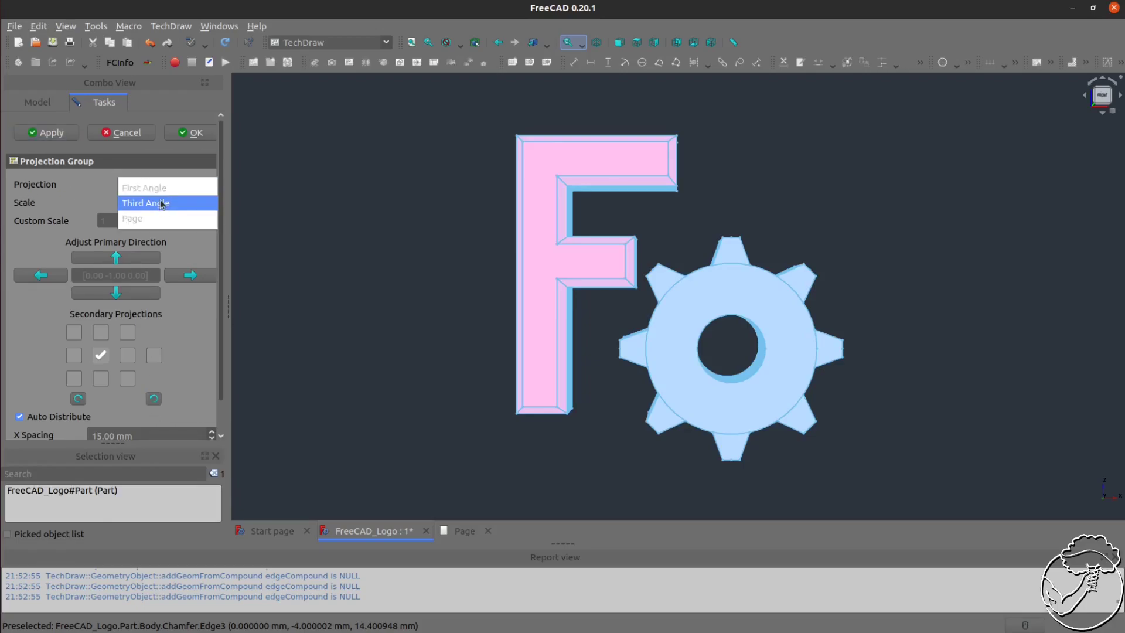
click(147, 189)
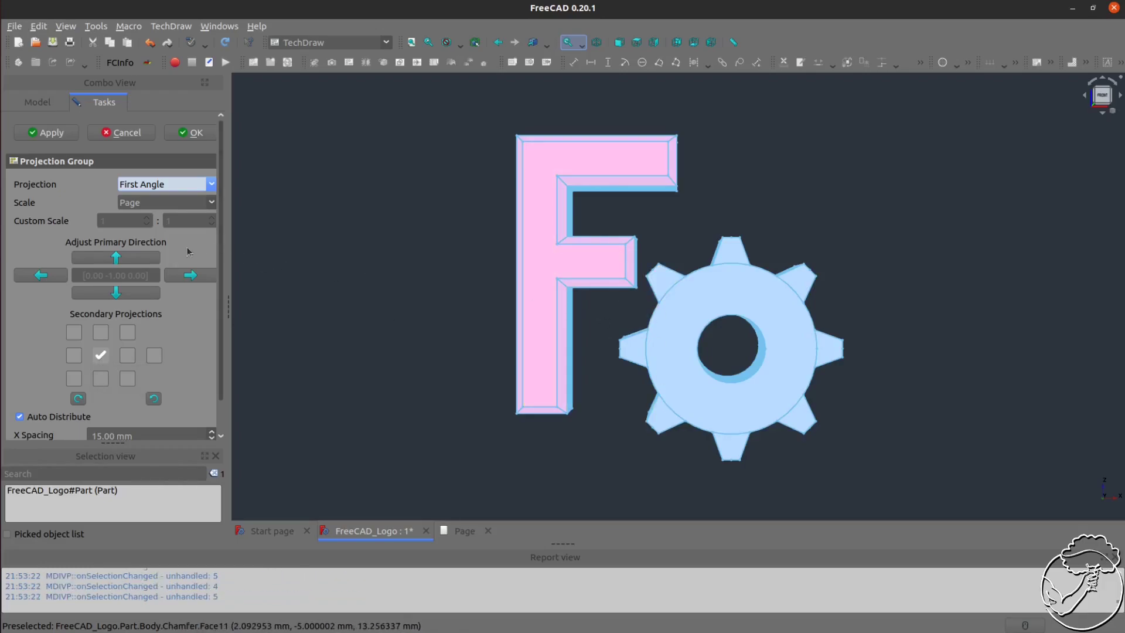
Add the top and right secondary projections, then apply and confirm the projection group
click(101, 332)
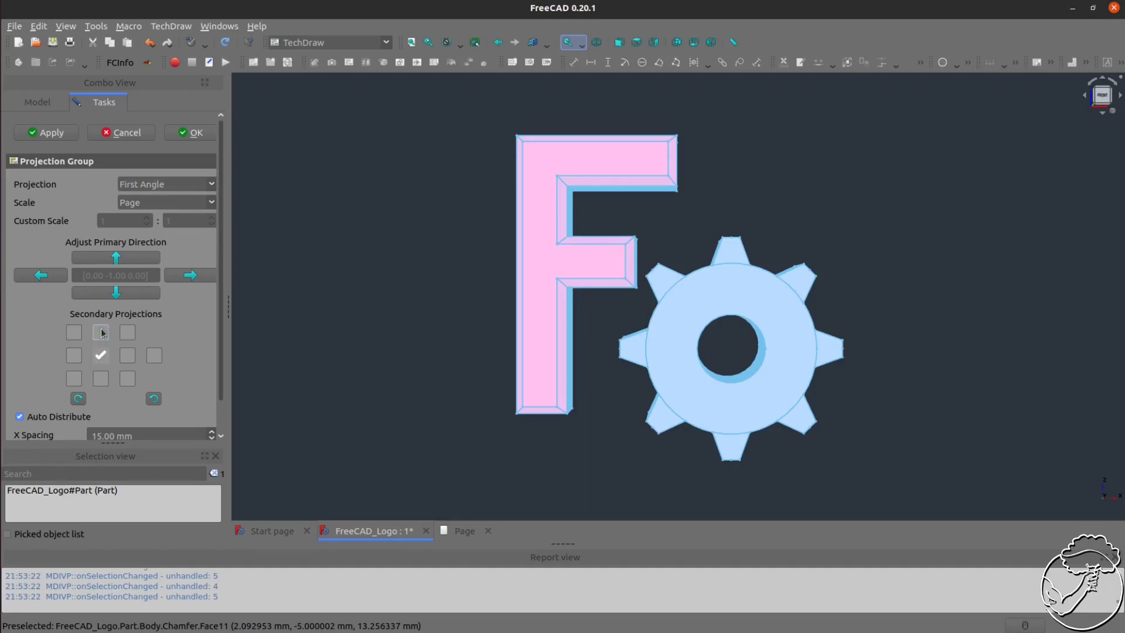
click(129, 359)
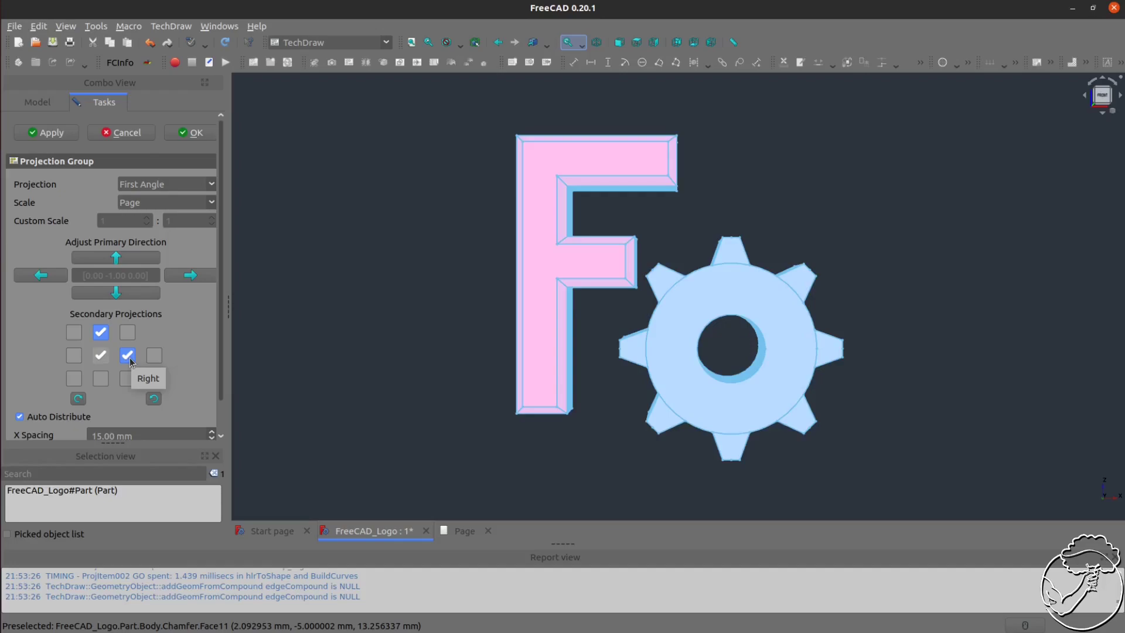
scroll(177, 310, down, 1)
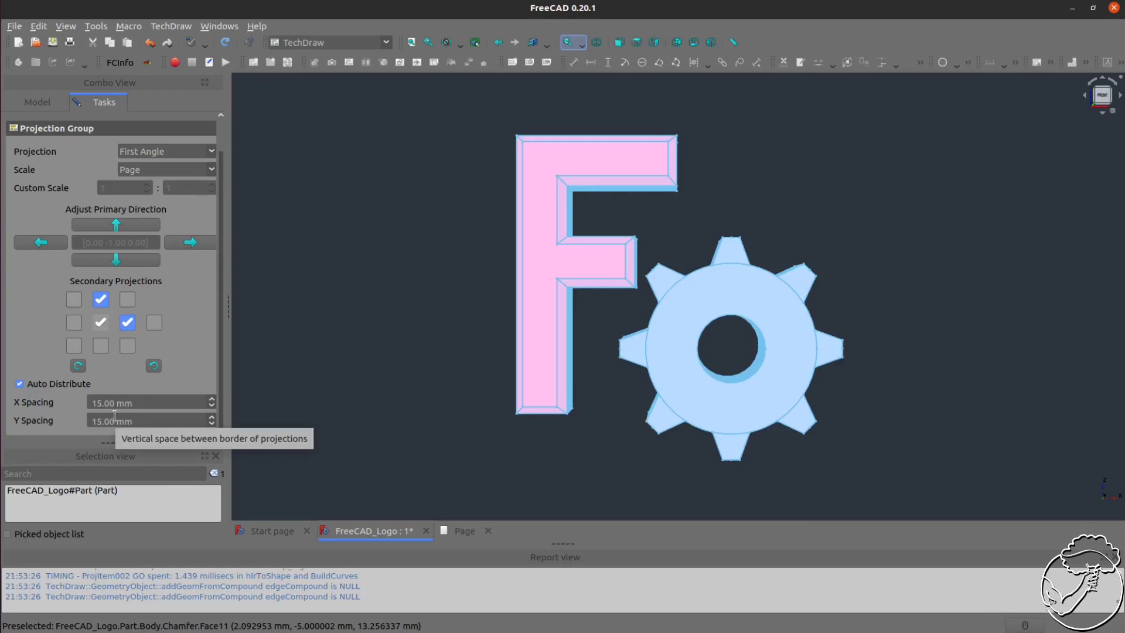
scroll(155, 351, up, 1)
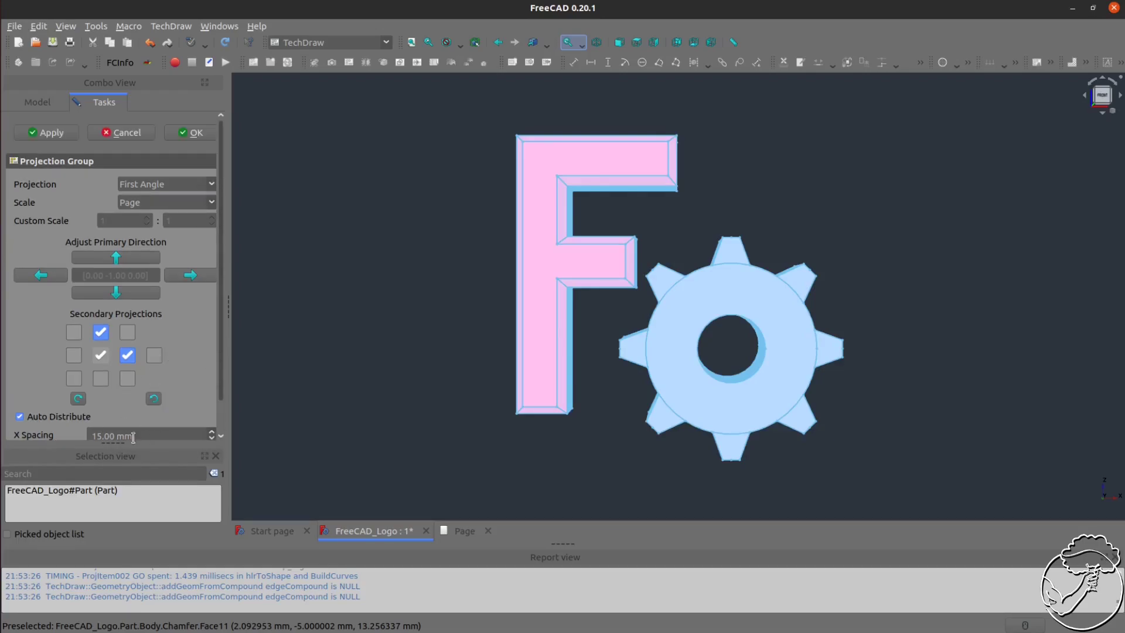
click(38, 133)
click(191, 132)
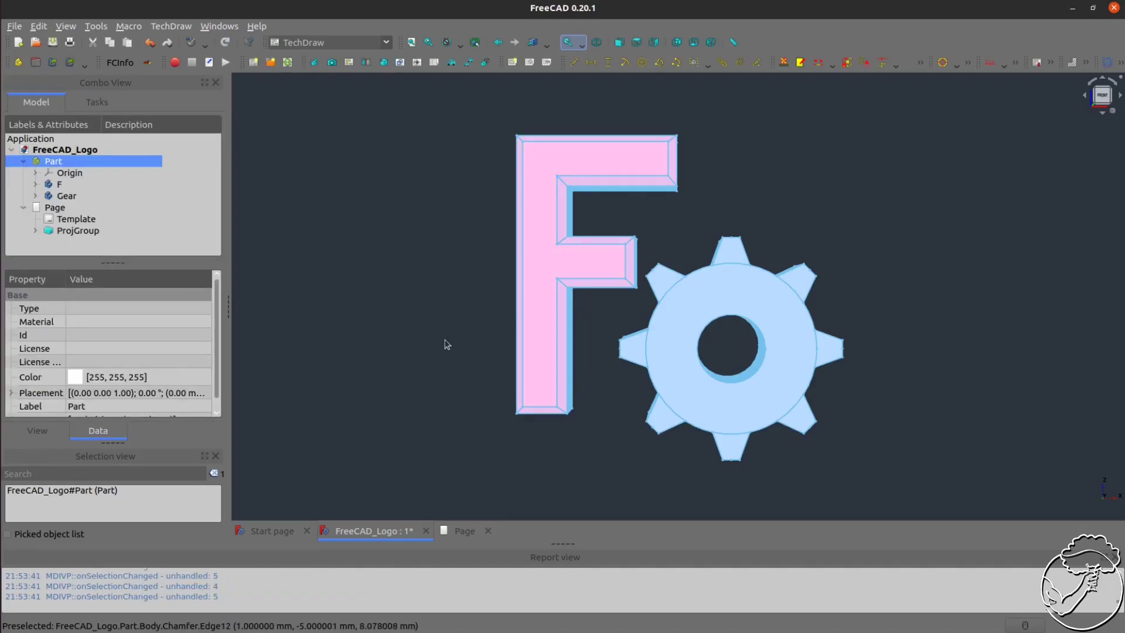
Open the drawing page and nudge the projection group slightly
click(463, 531)
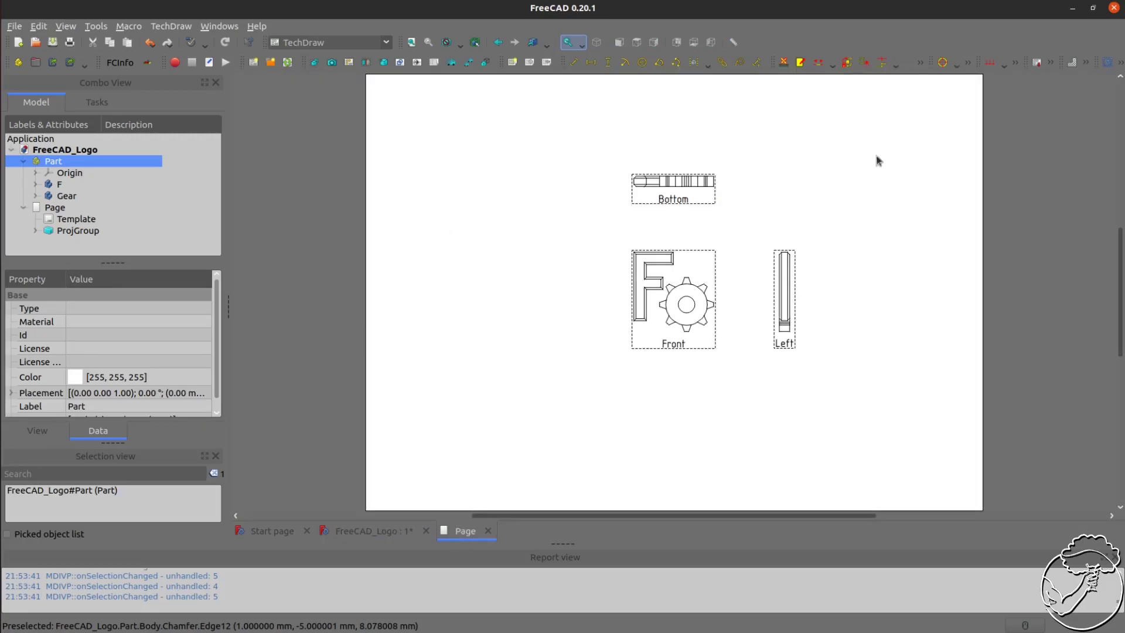
mouse_move(687, 266)
mouse_down()
mouse_move(636, 276)
mouse_move(669, 274)
mouse_up()
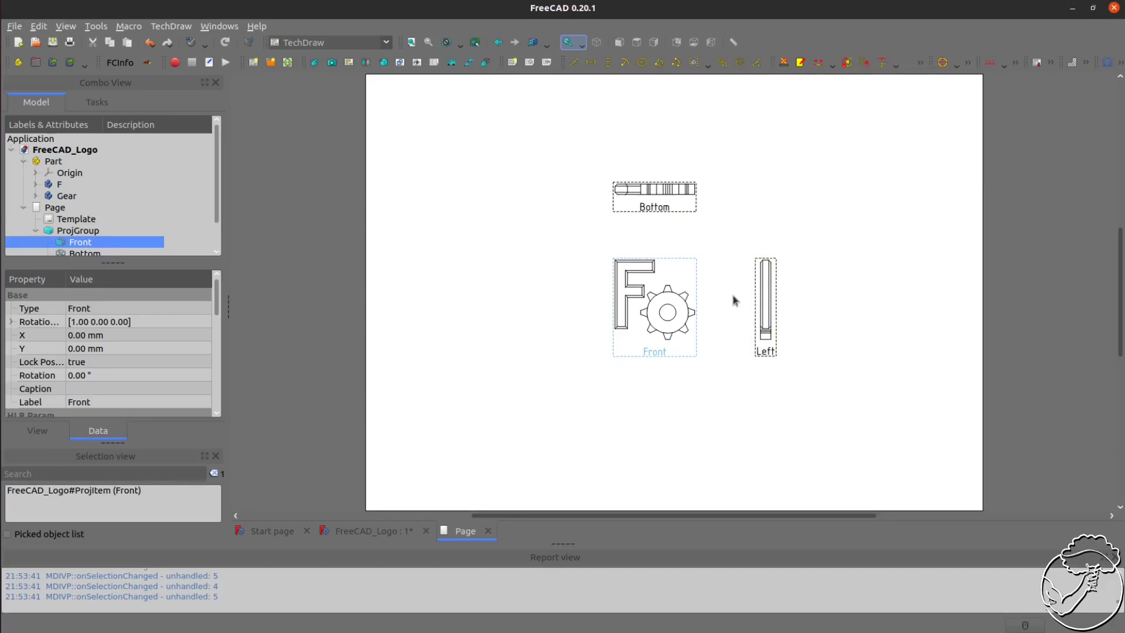
Set the page's scale to 2
click(82, 208)
click(84, 232)
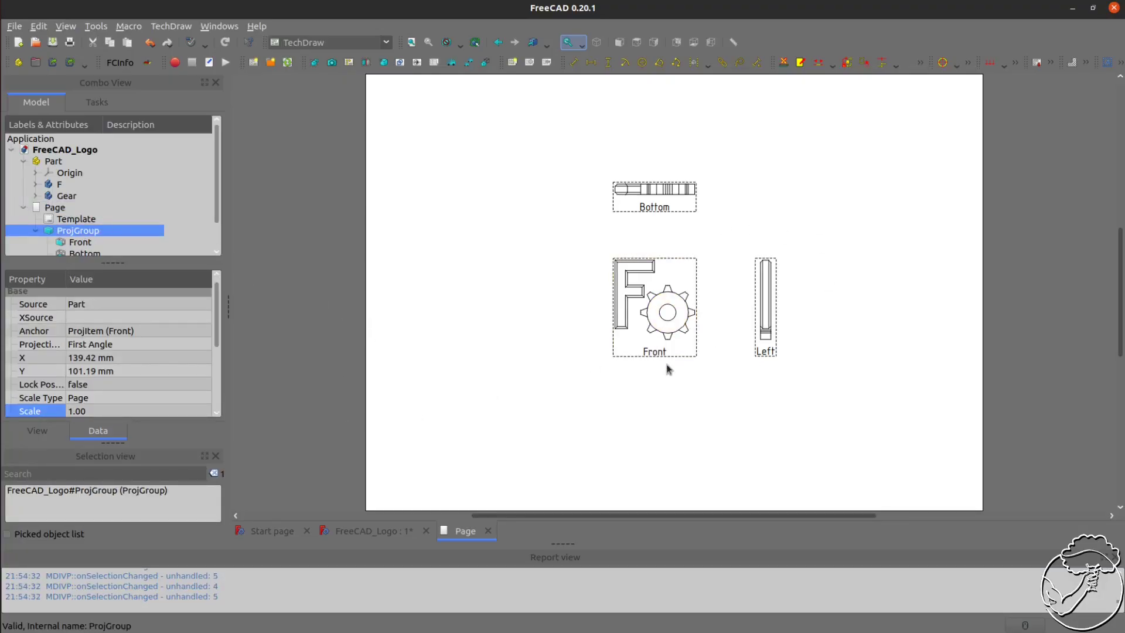
click(50, 209)
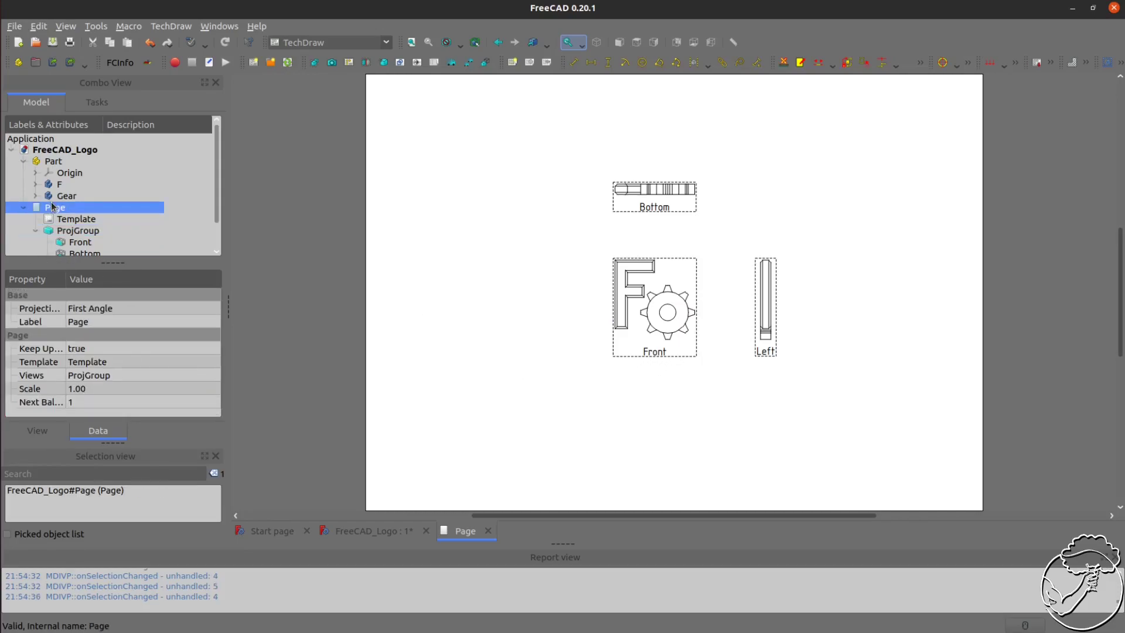
click(86, 389)
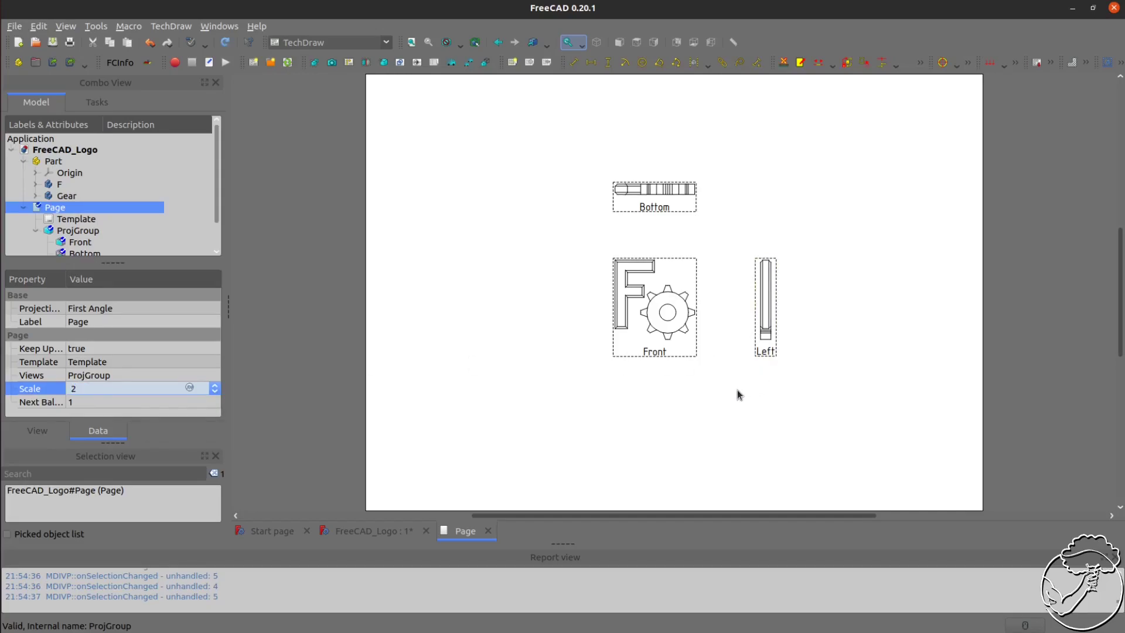
key(Return)
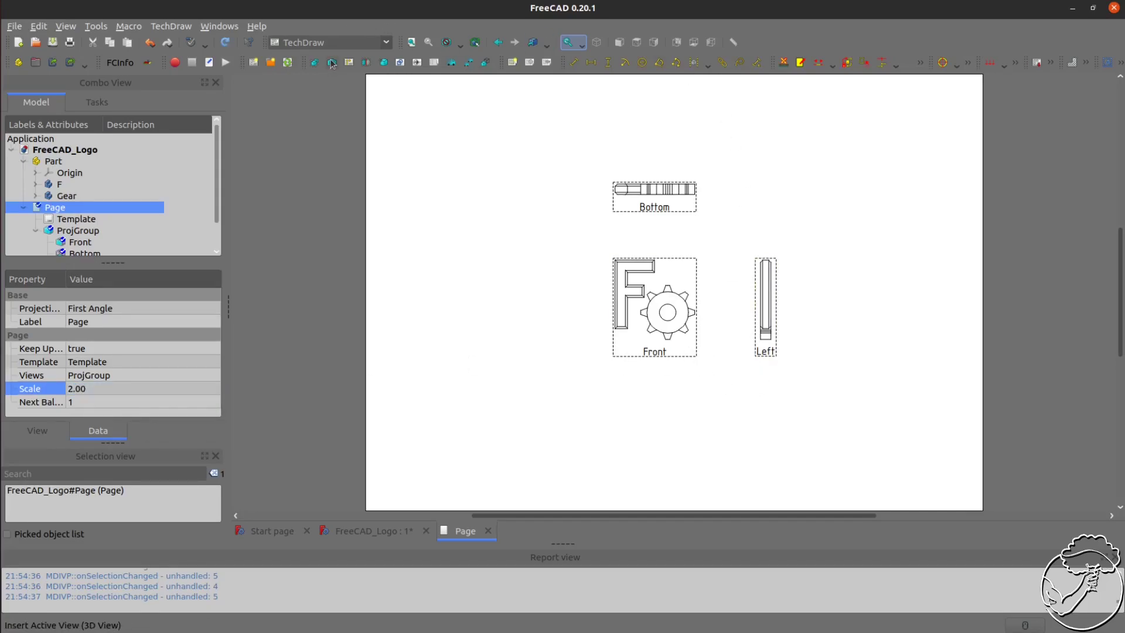
Redraw the page and reposition the projection group on the sheet
click(289, 62)
drag(721, 259, 689, 289)
click(727, 229)
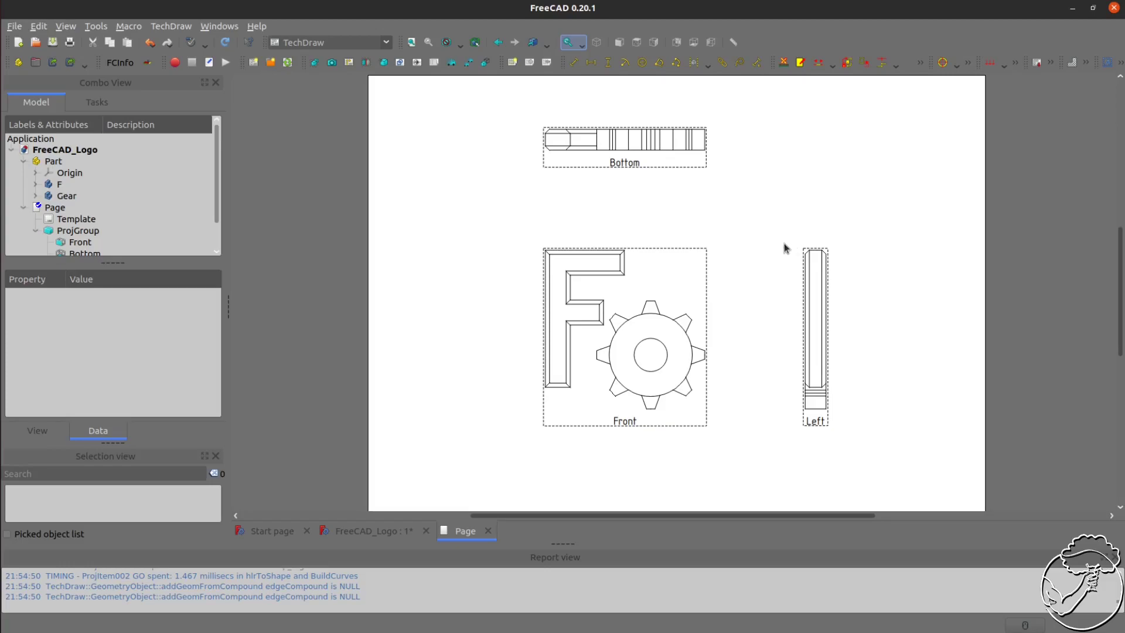
Dimension the front view's overall width horizontally, from the F's left edge to the gear's right tooth, placing it below the view
click(546, 265)
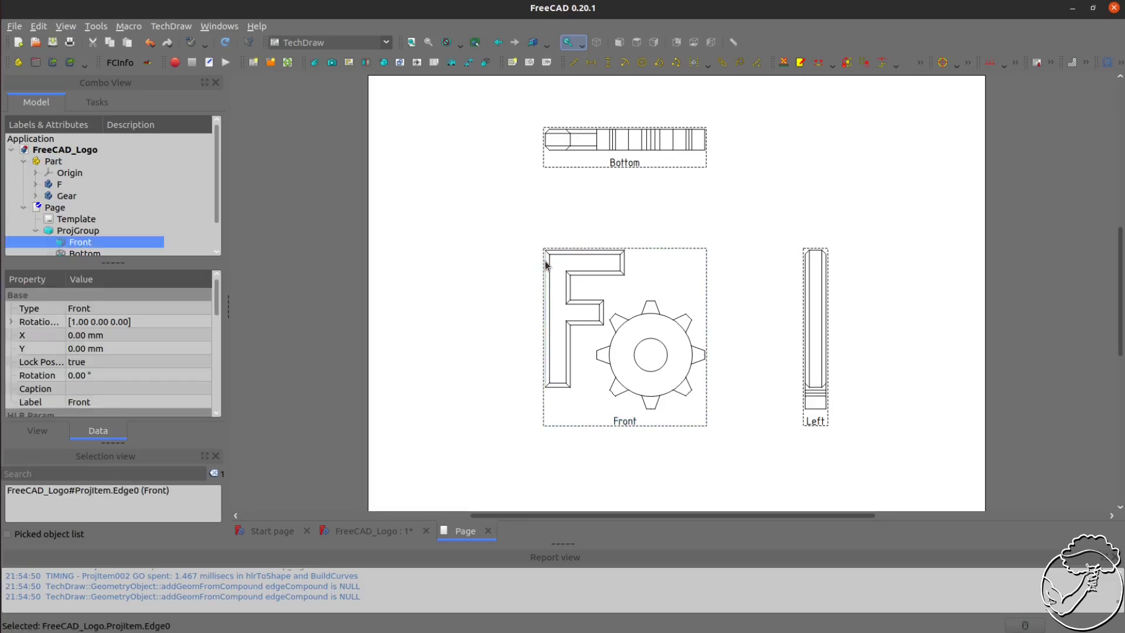
ctrl+click(704, 358)
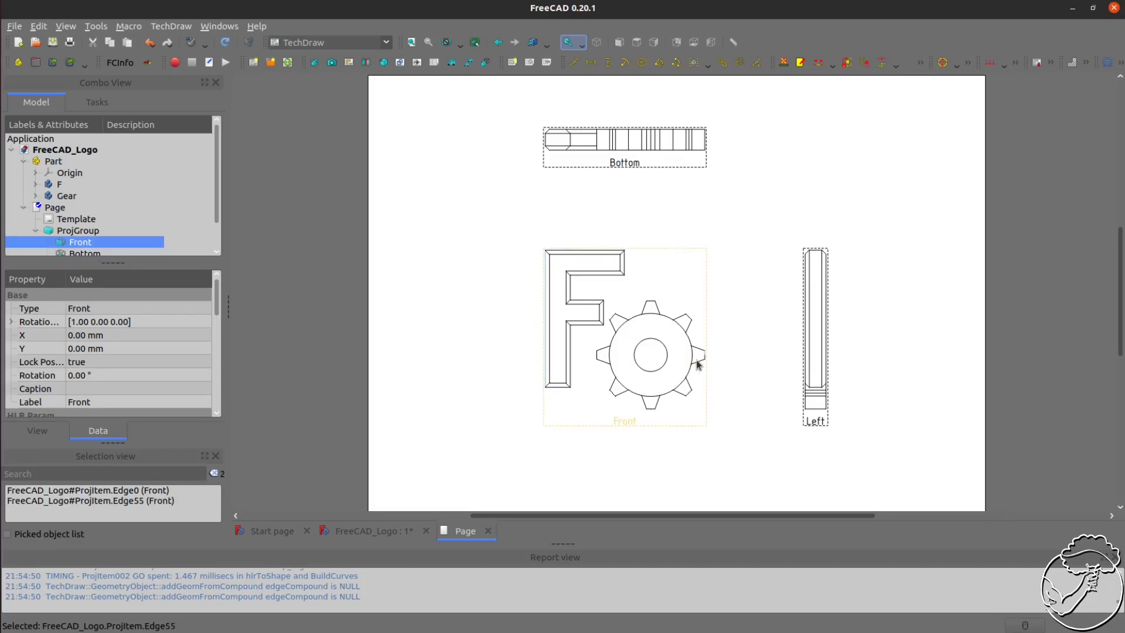
scroll(716, 351, up, 5)
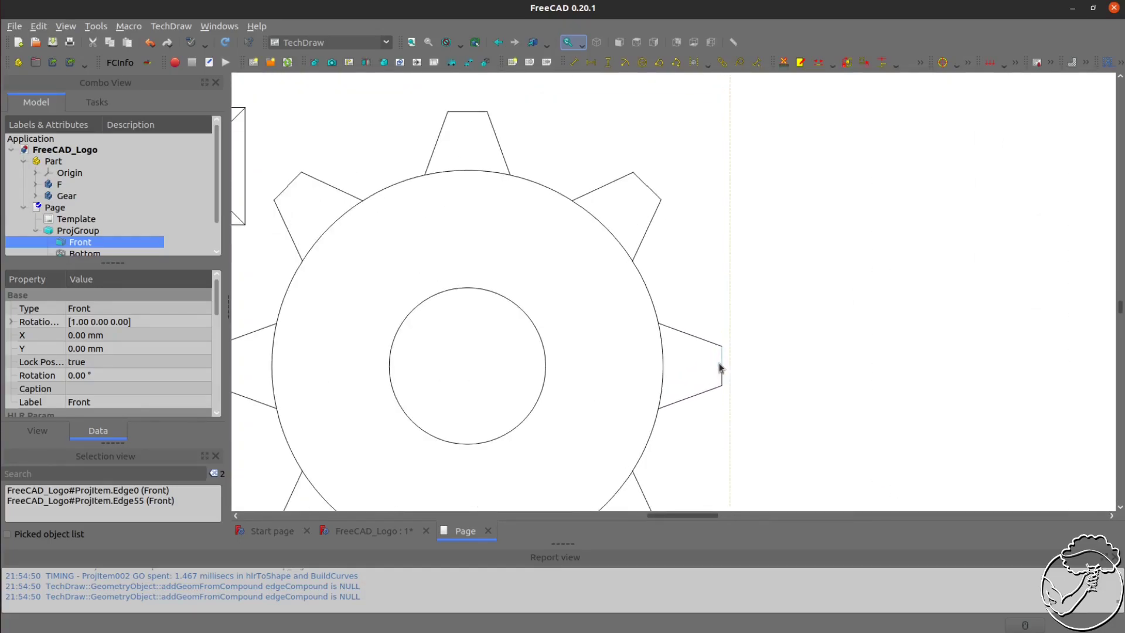
scroll(756, 370, down, 2)
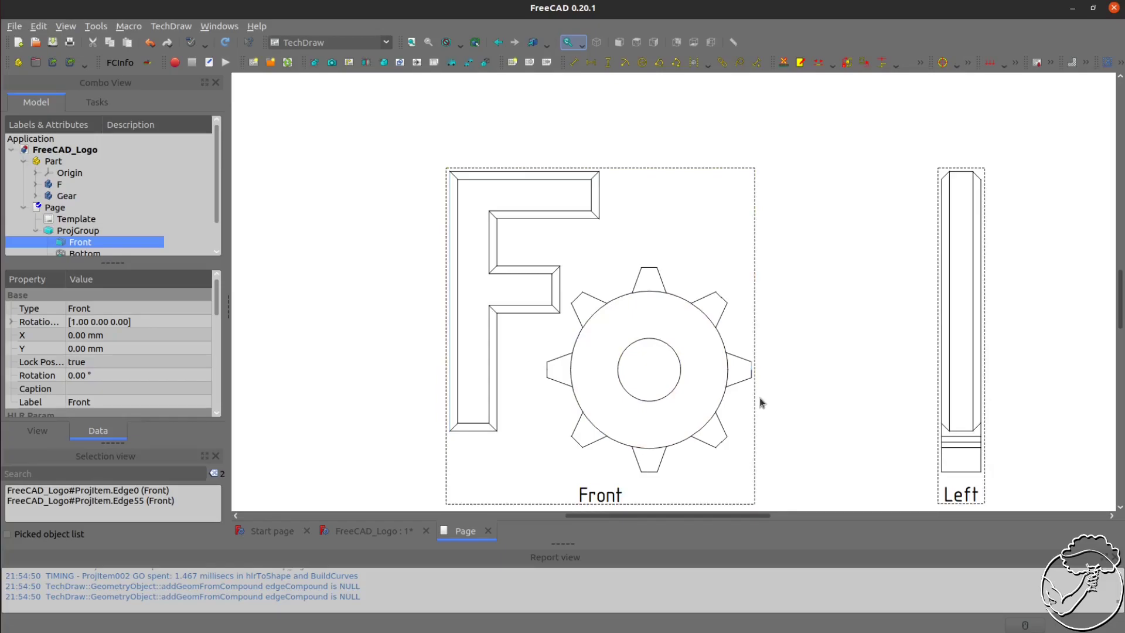
click(593, 65)
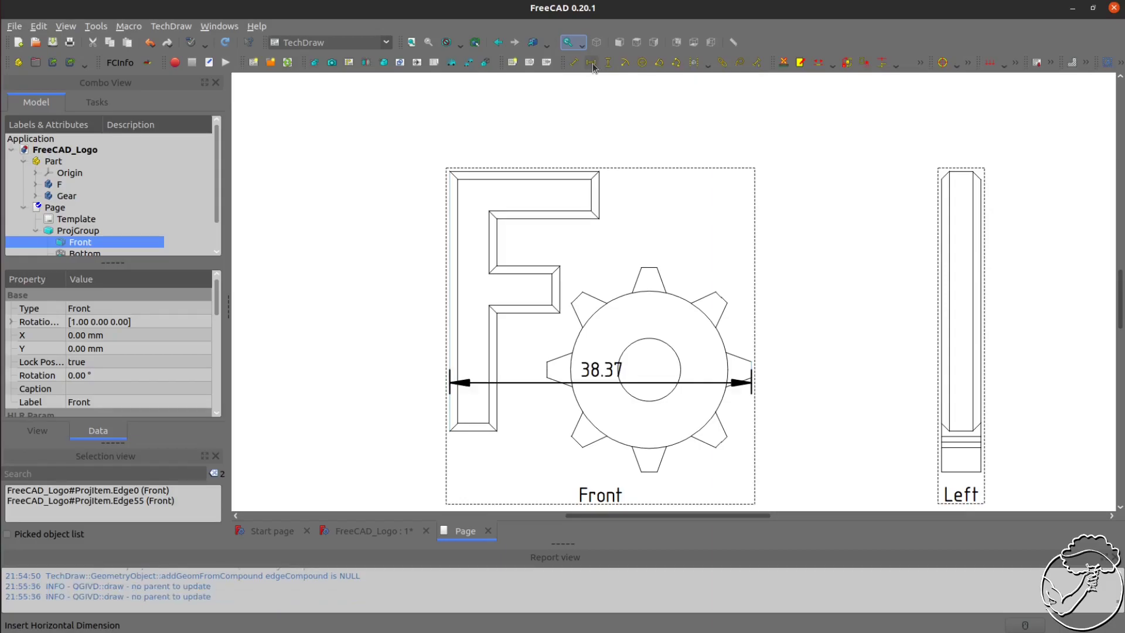
scroll(560, 328, down, 2)
drag(563, 329, 583, 455)
click(803, 427)
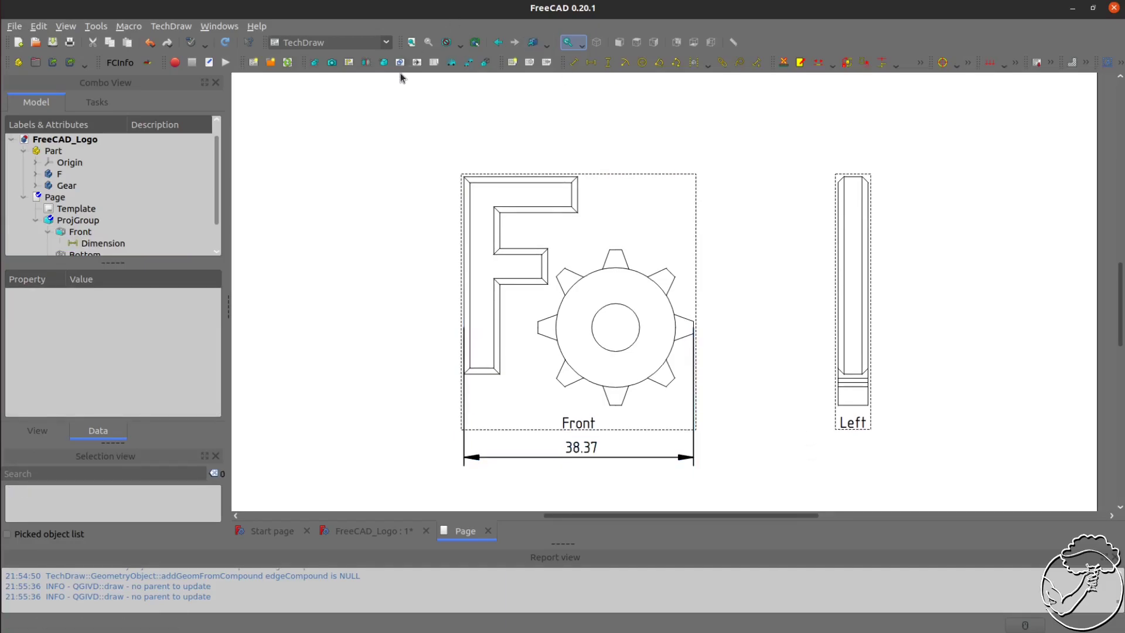
Dimension the front view's overall height vertically, from the F's top edge to the gear's bottom tooth, placing it left of the view
click(554, 178)
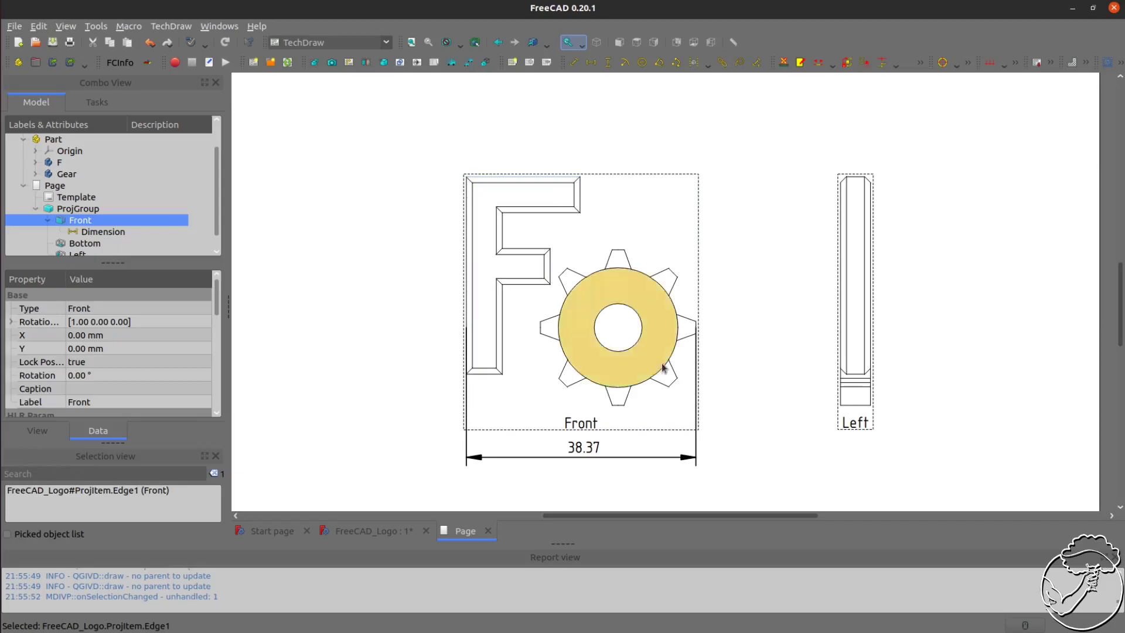
ctrl+click(616, 410)
click(608, 62)
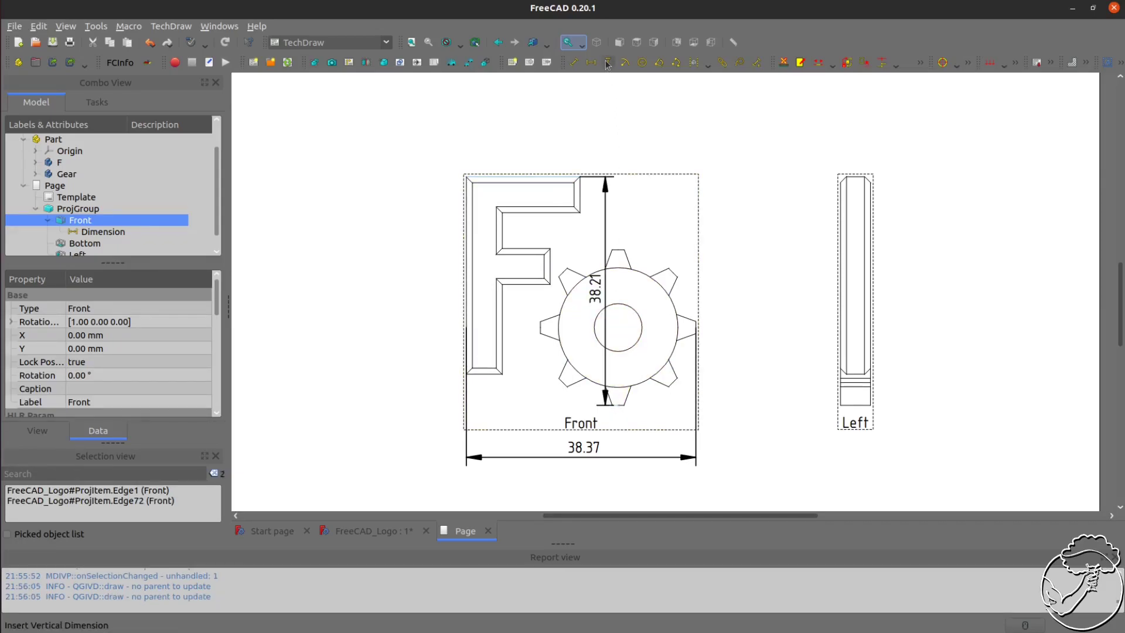
drag(599, 291, 352, 296)
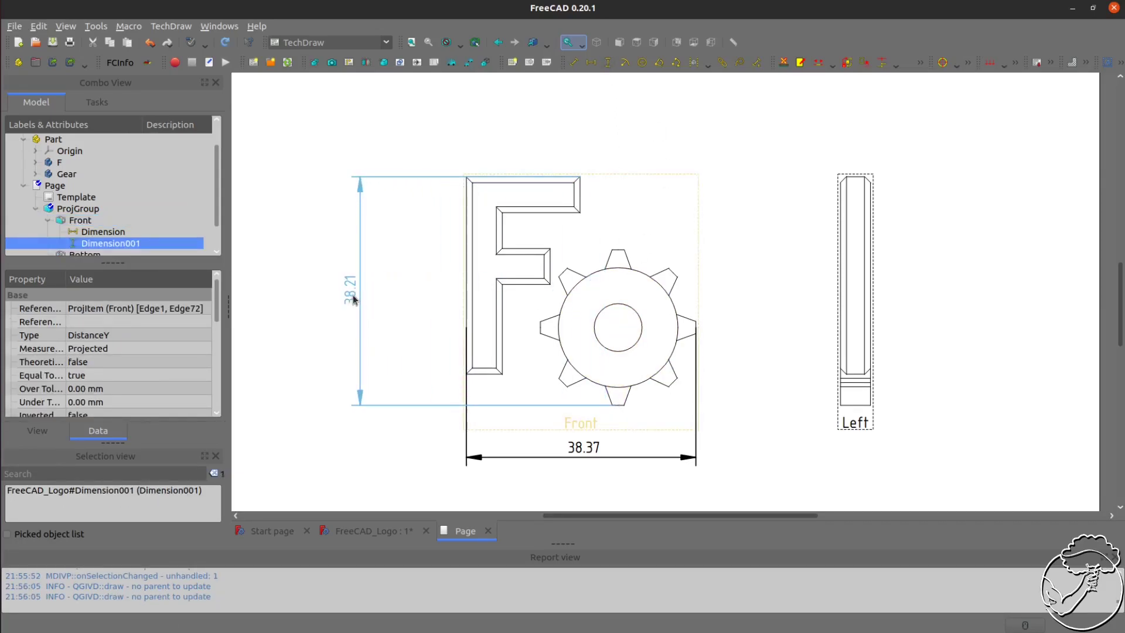
Dimension the bottom view's overall width horizontally and place the dimension above that view
scroll(751, 282, down, 5)
scroll(590, 162, up, 2)
scroll(589, 163, up, 2)
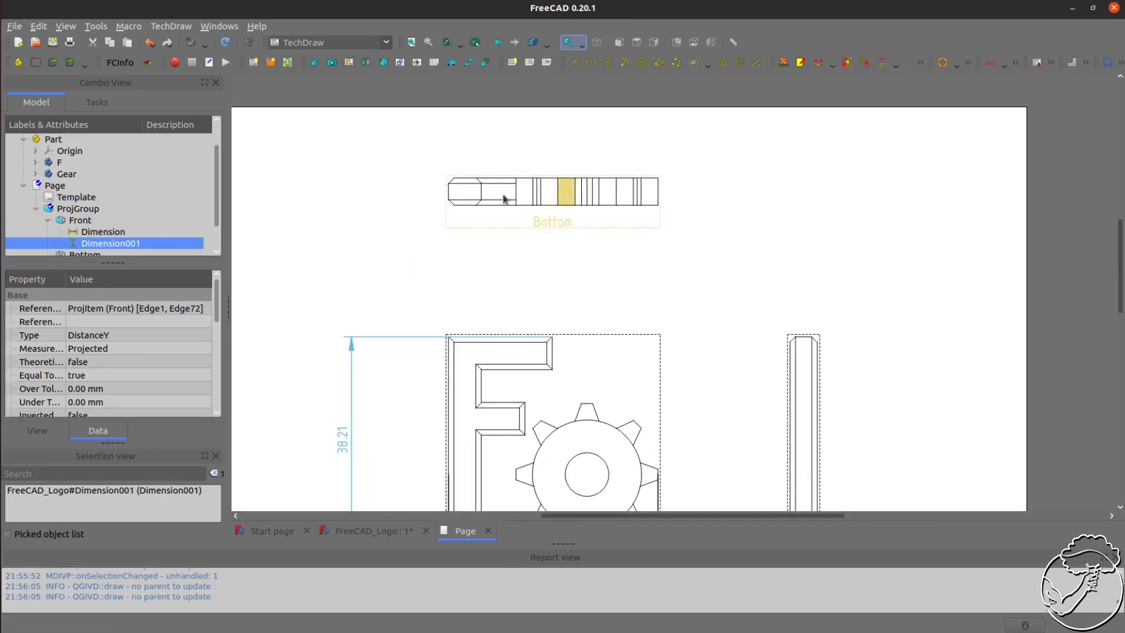
click(449, 193)
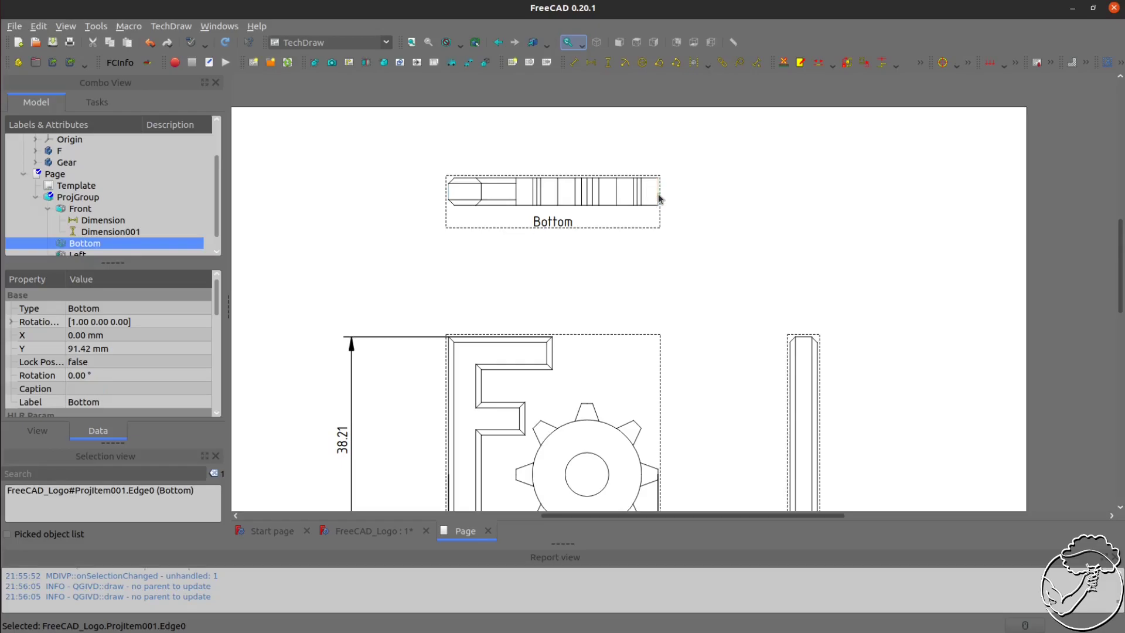
ctrl+click(659, 194)
click(595, 66)
click(558, 203)
drag(559, 207, 554, 143)
click(608, 66)
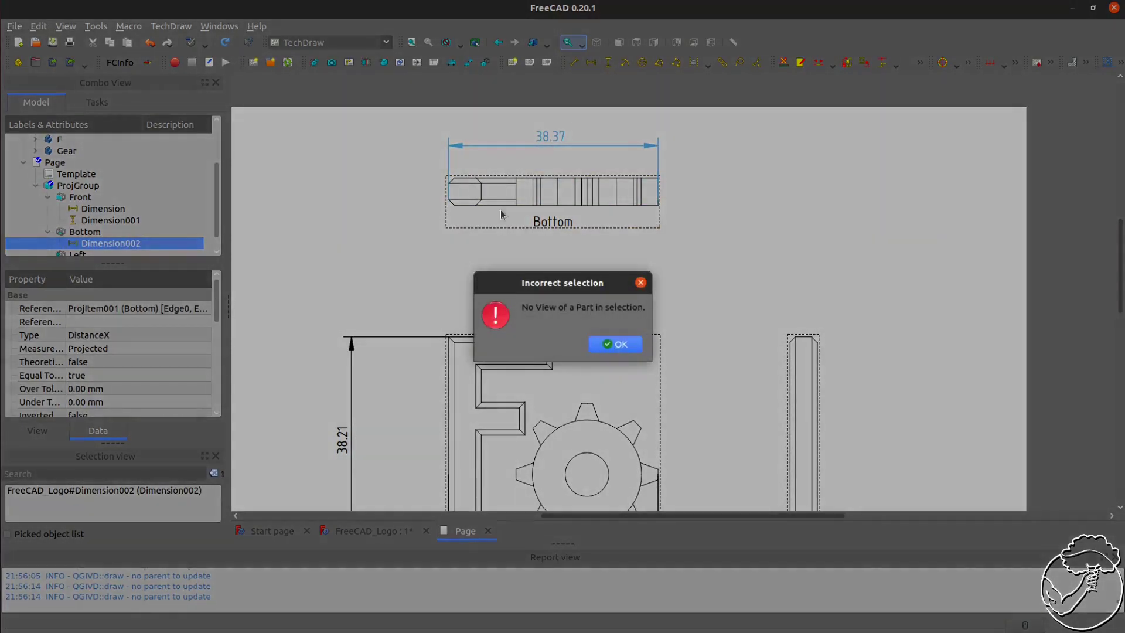
click(613, 345)
click(451, 232)
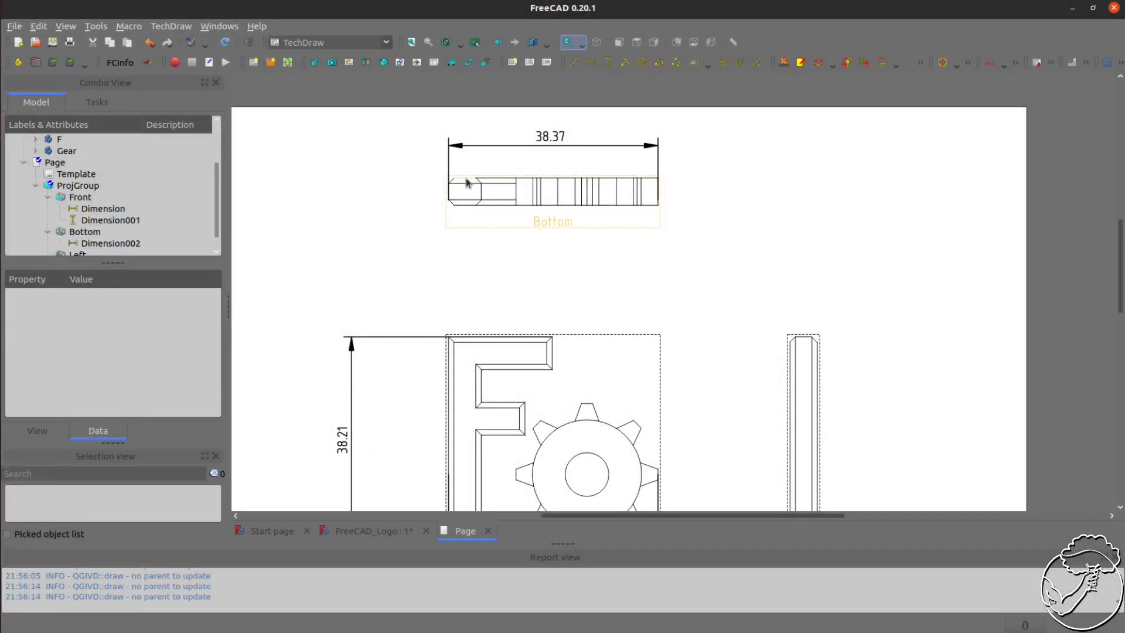
Dimension the bottom view's thickness vertically and place the dimension to its left
click(468, 179)
ctrl+click(469, 204)
click(609, 66)
click(450, 212)
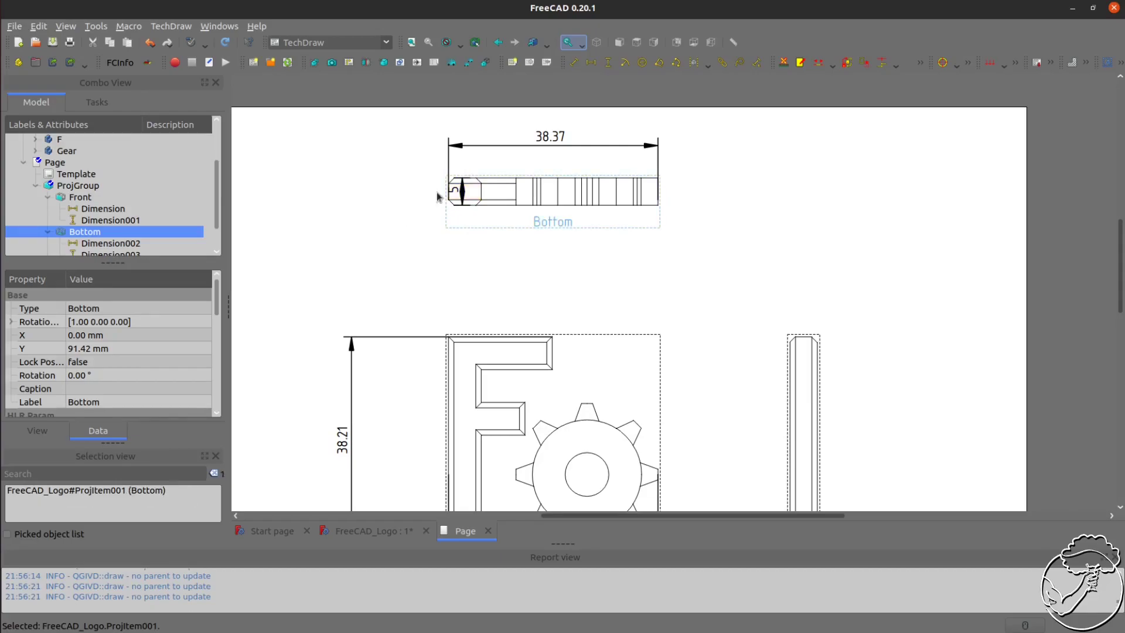
drag(462, 199, 388, 251)
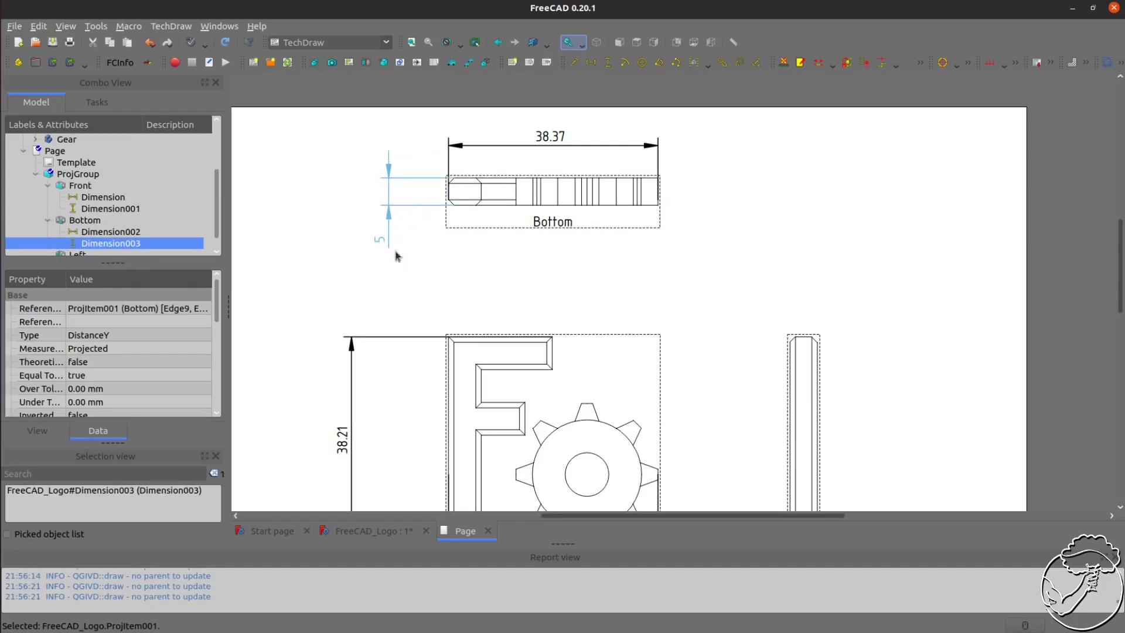
click(545, 317)
Dimension the left view's height vertically and place the dimension to its right
scroll(301, 161, up, 3)
scroll(452, 239, down, 7)
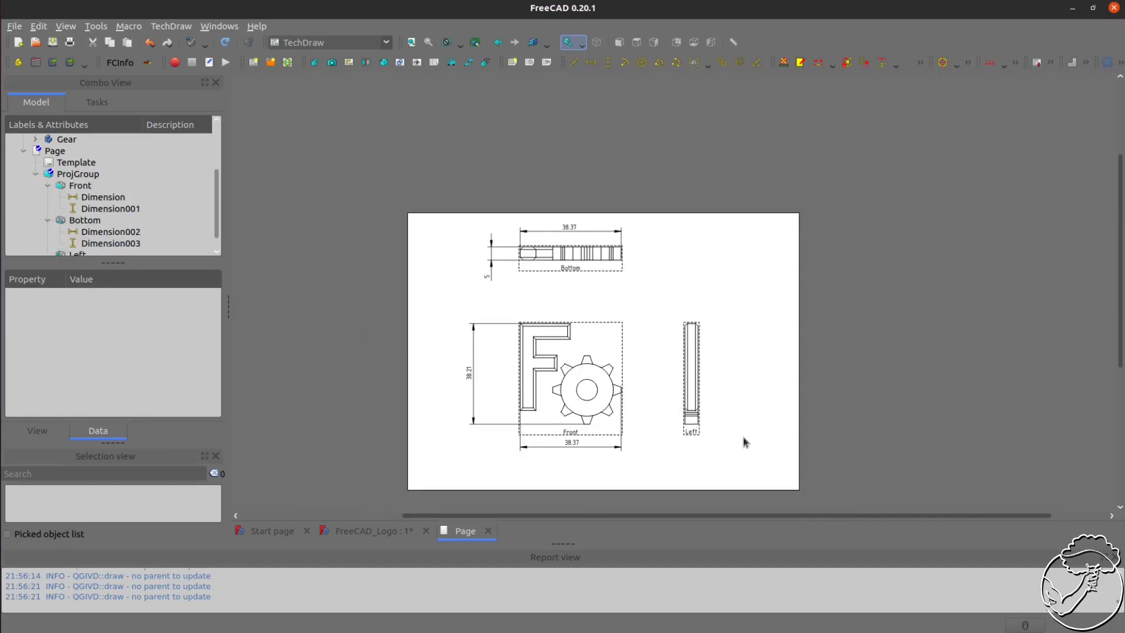
scroll(745, 441, up, 5)
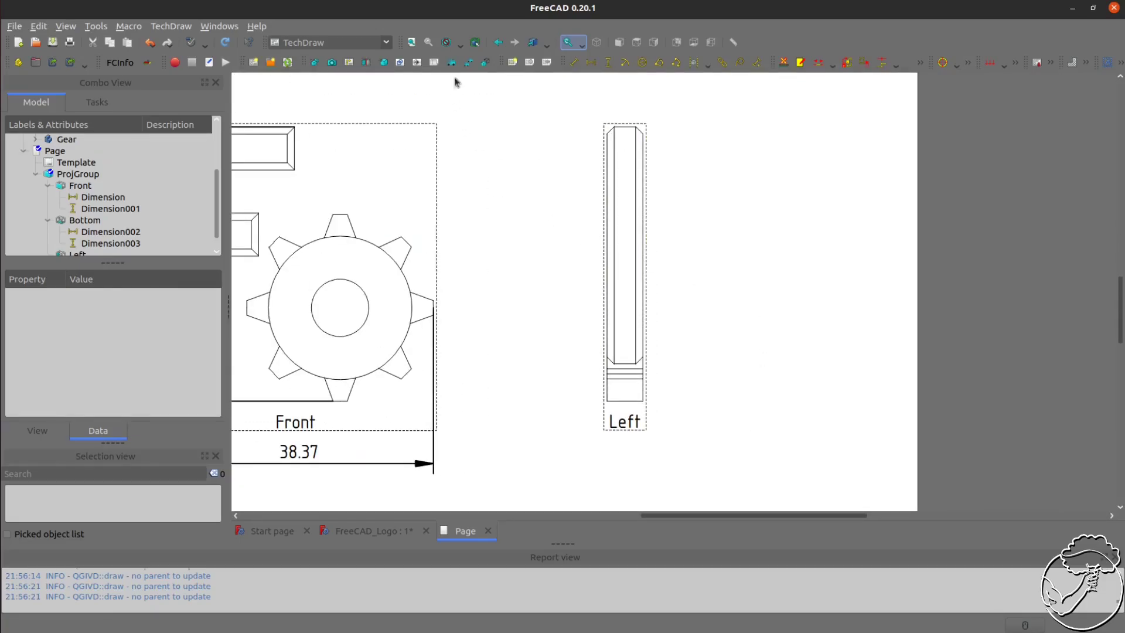
click(627, 127)
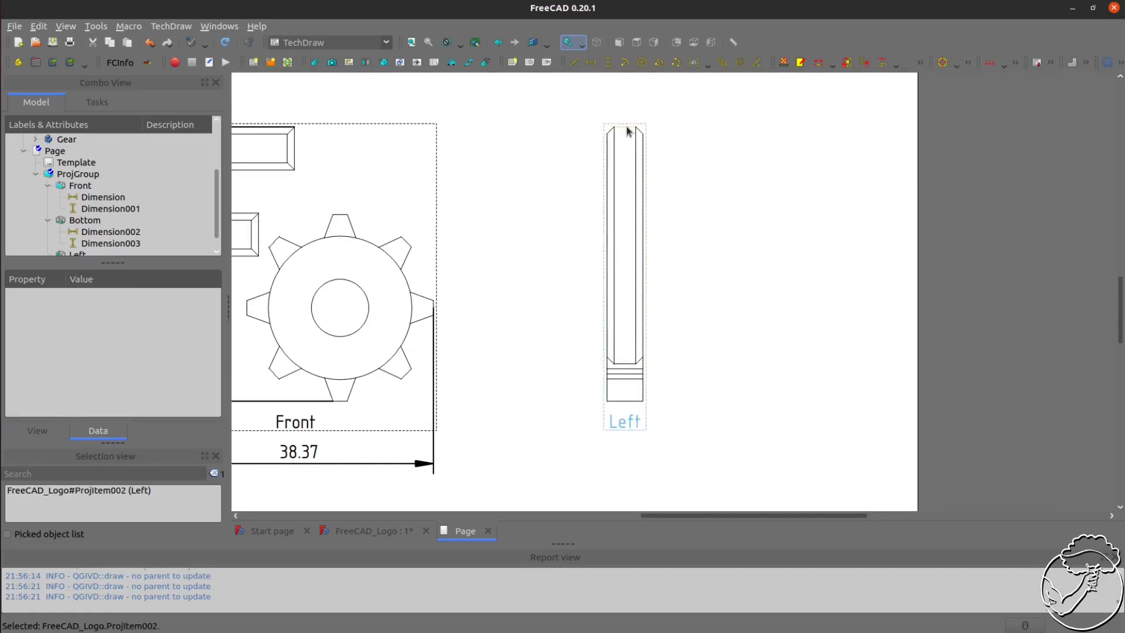
ctrl+click(624, 402)
click(608, 62)
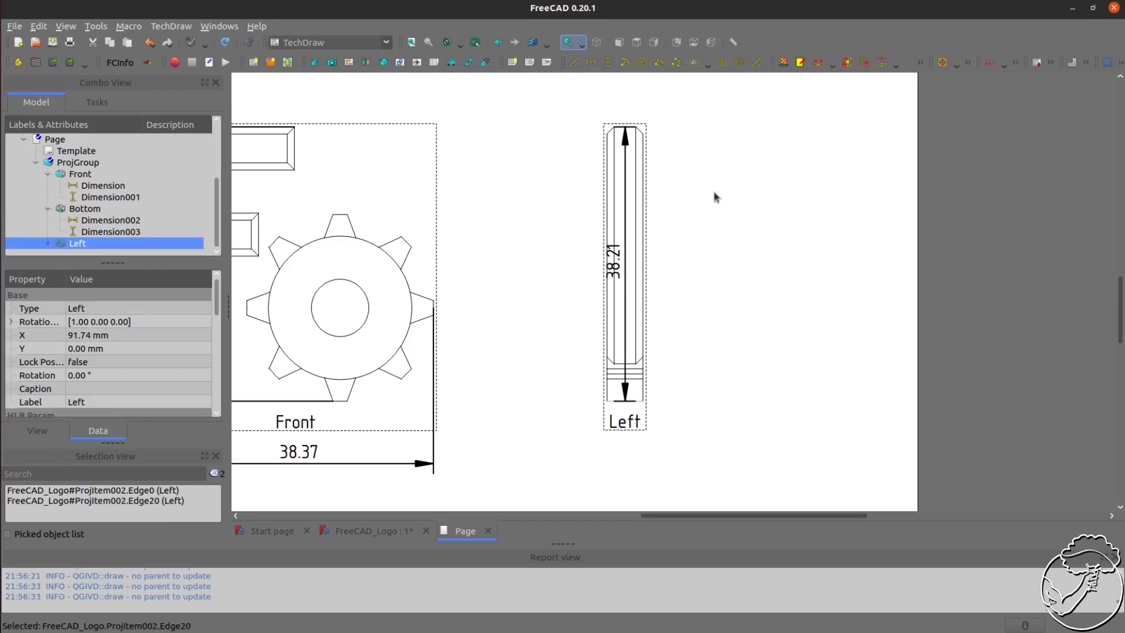
drag(615, 251, 767, 254)
click(884, 248)
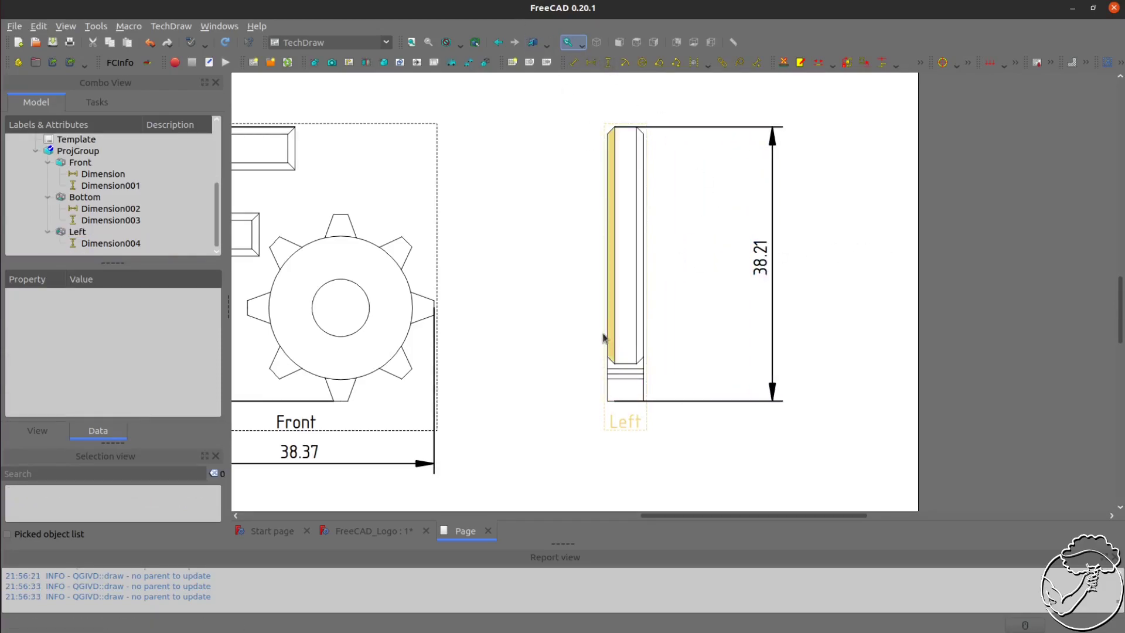
Dimension the left view's thickness horizontally and place the dimension below it
click(644, 336)
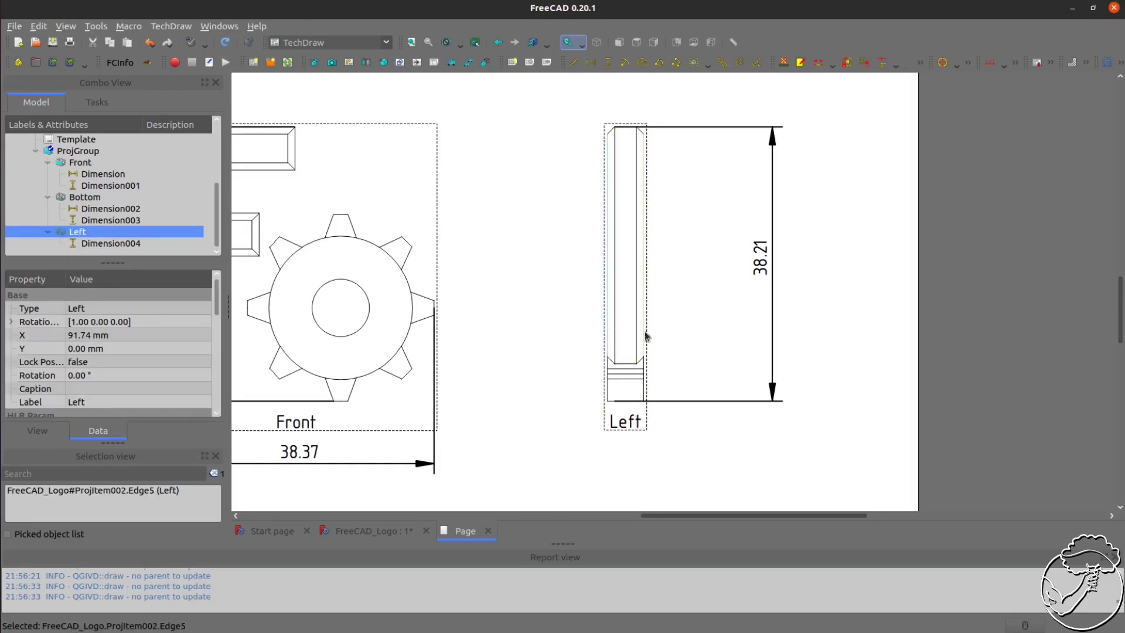
ctrl+click(644, 331)
click(590, 62)
drag(666, 515, 668, 473)
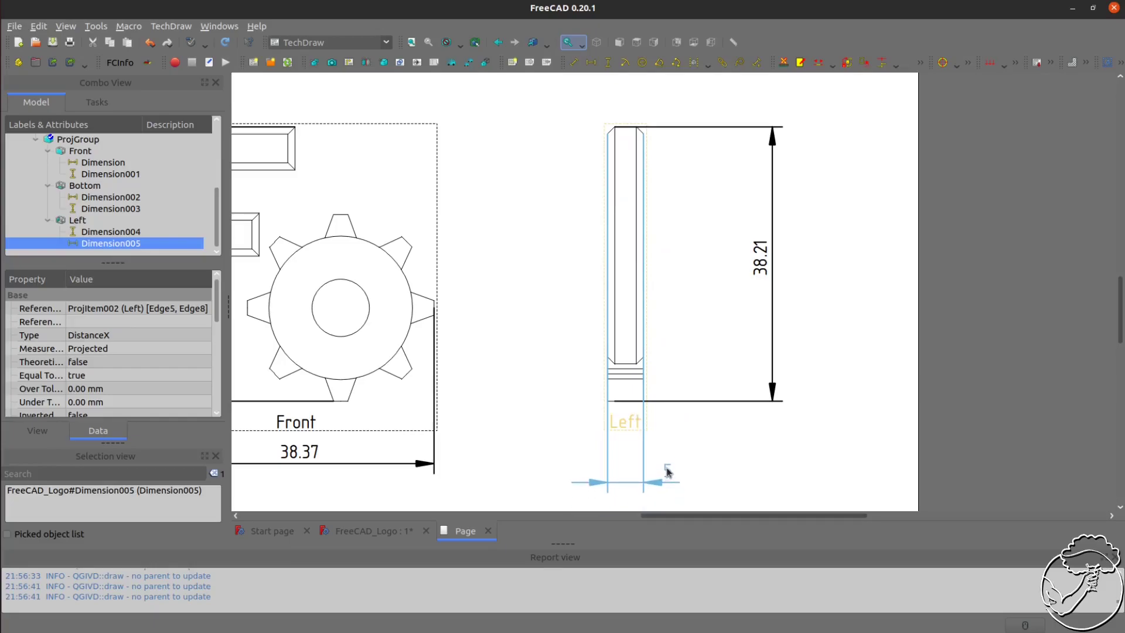
click(833, 465)
Add an angle dimension between the two sides of the gear's top tooth
scroll(586, 256, down, 3)
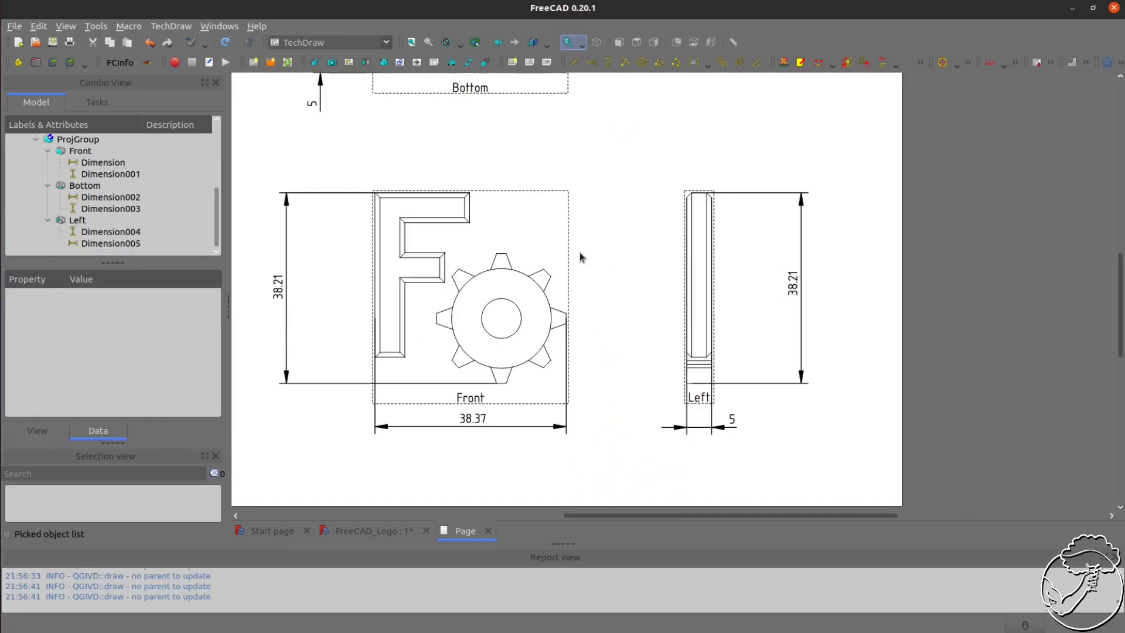
scroll(502, 262, up, 6)
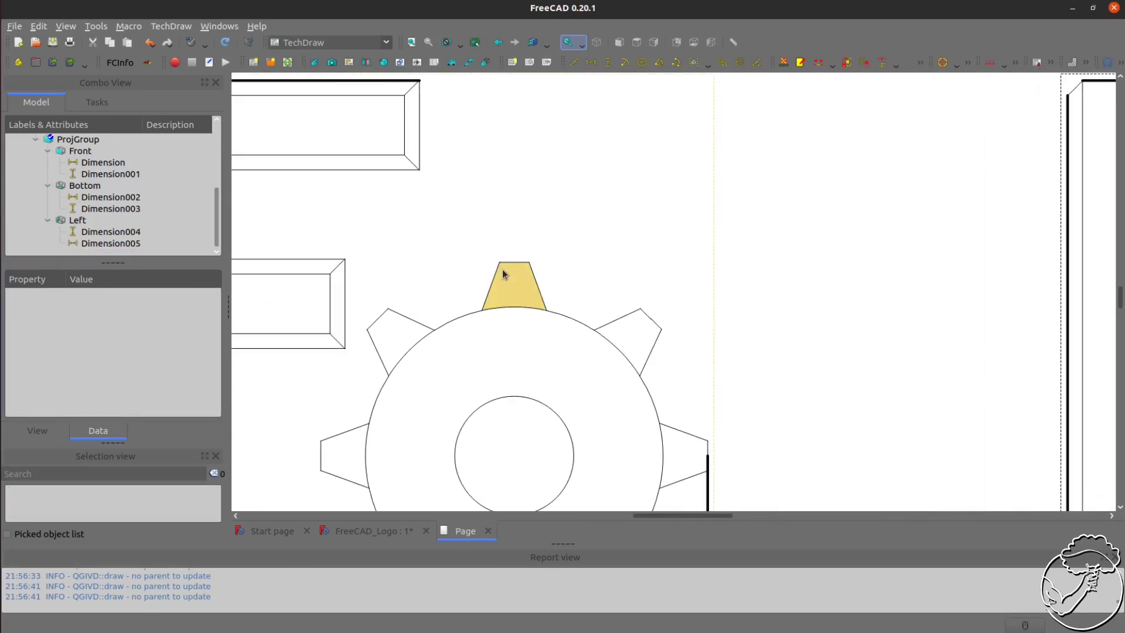
click(497, 271)
ctrl+click(535, 282)
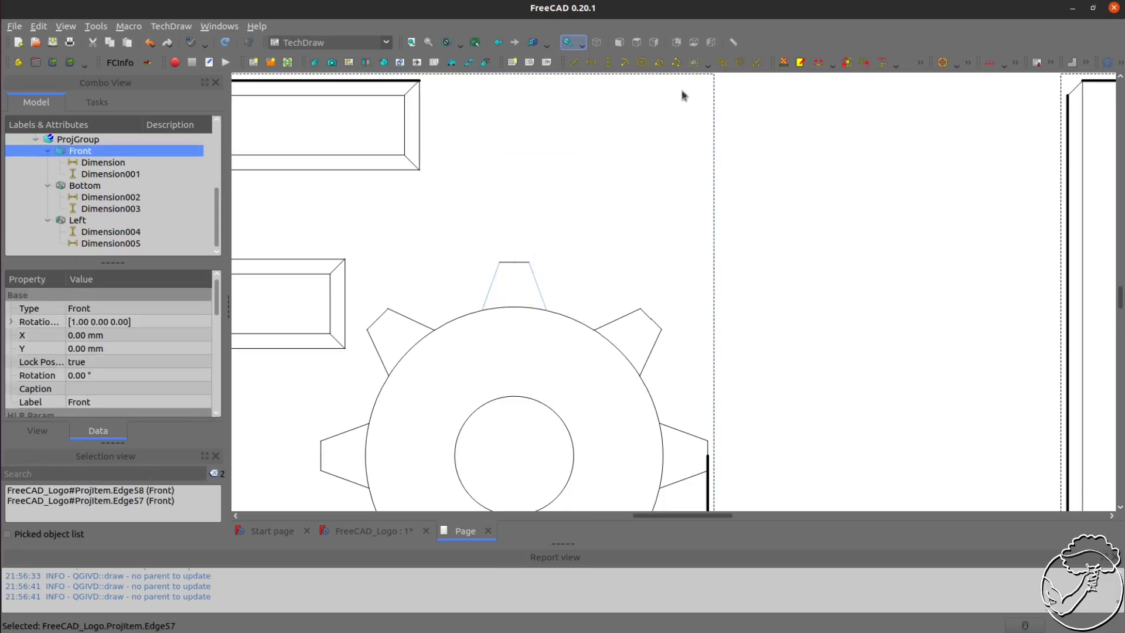
click(659, 63)
drag(410, 390, 521, 354)
click(628, 182)
Add a diameter dimension to the gear's body circle, placing it to the upper right
scroll(561, 209, down, 4)
scroll(624, 322, up, 2)
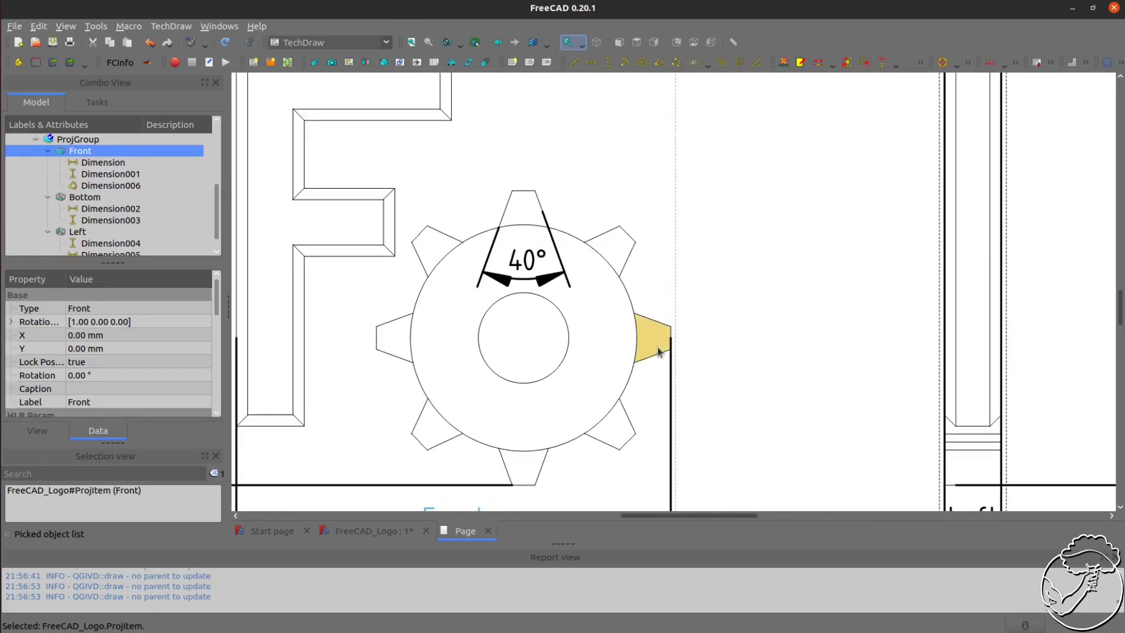
click(627, 295)
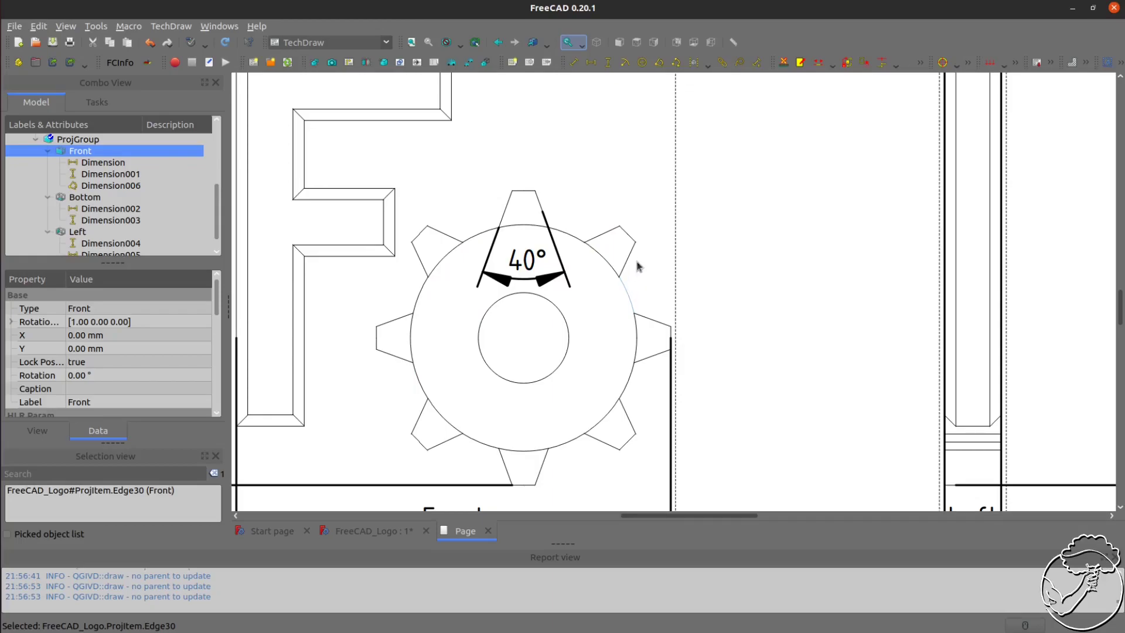
click(643, 63)
drag(445, 289, 727, 231)
Add a diameter dimension to the gear's central hole
click(568, 340)
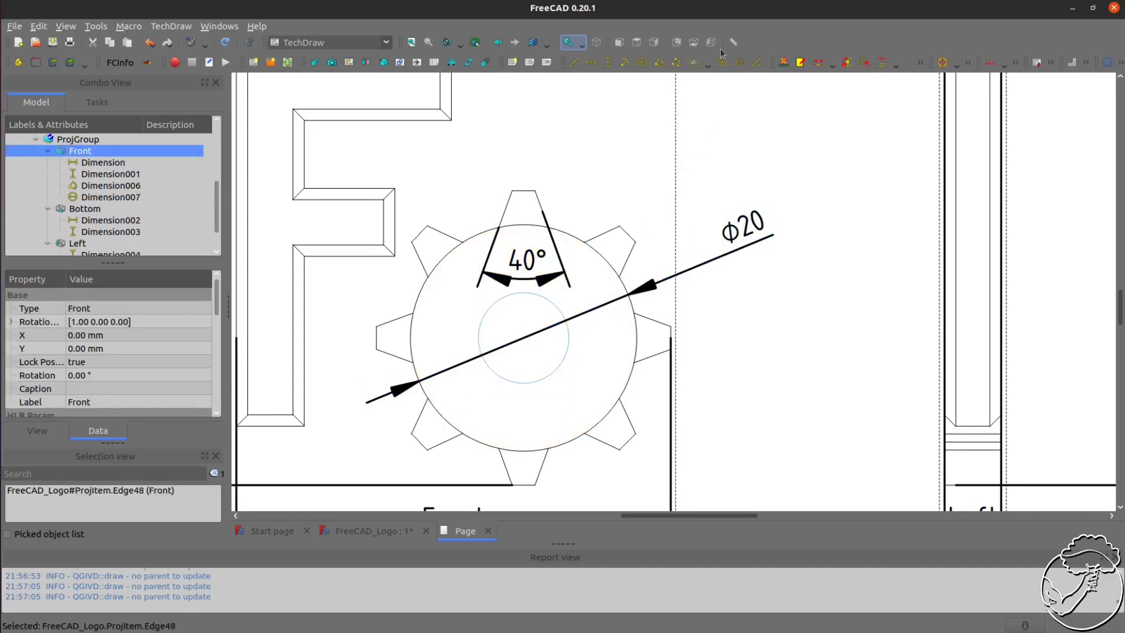
click(643, 62)
drag(448, 287, 695, 291)
click(805, 326)
Dimension the thickness of the F's top arm vertically, placing the dimension above the view
scroll(804, 321, down, 5)
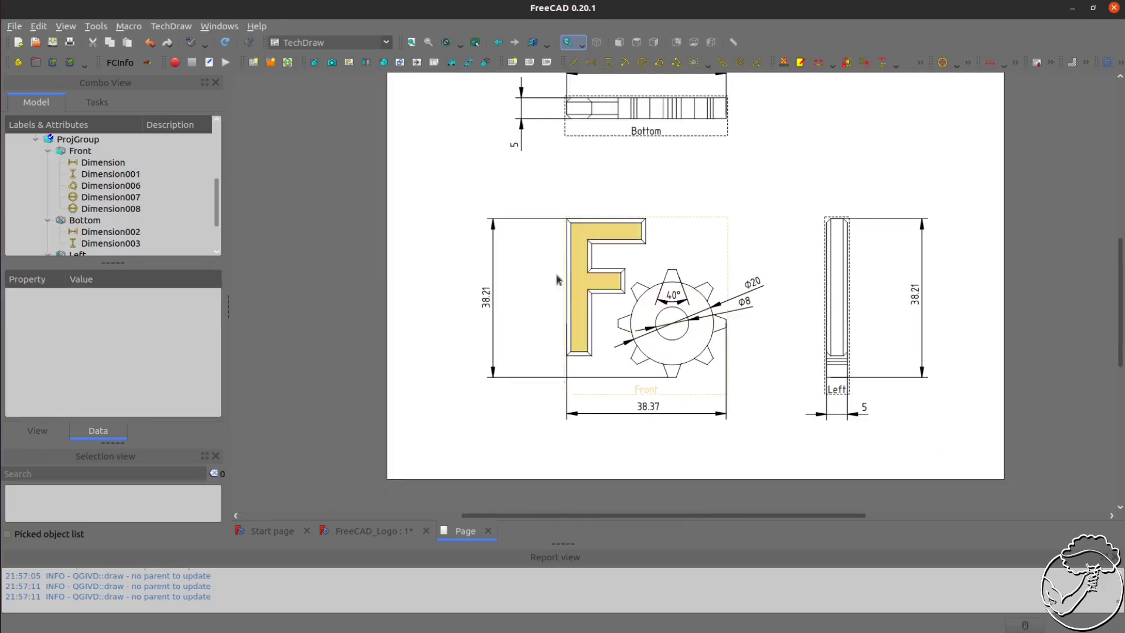
scroll(626, 235, up, 5)
scroll(626, 235, up, 2)
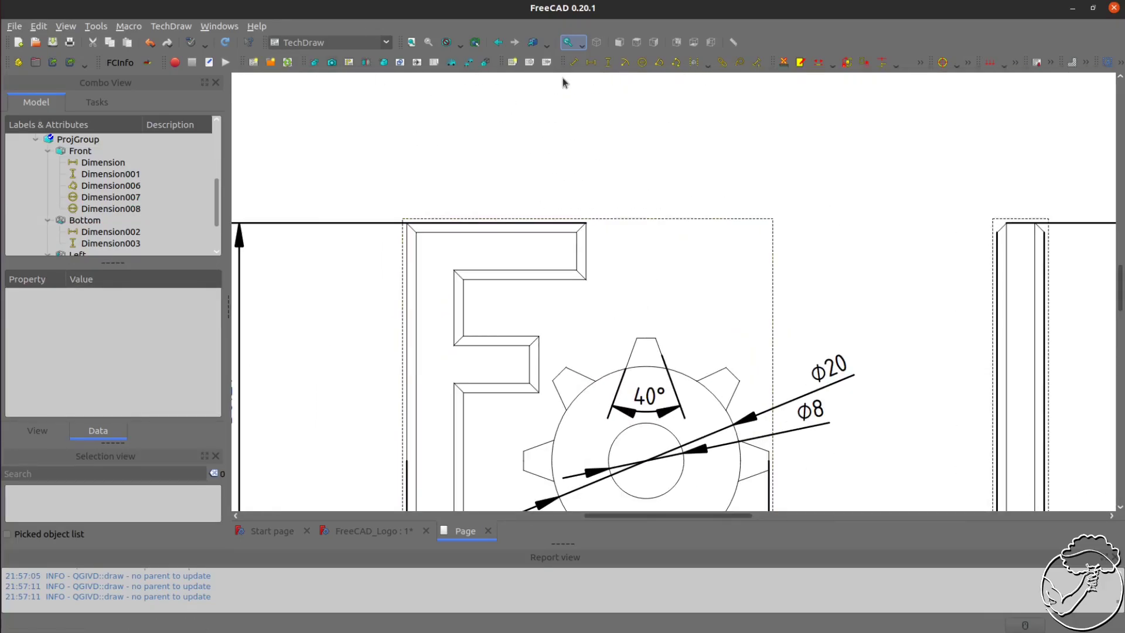
click(560, 230)
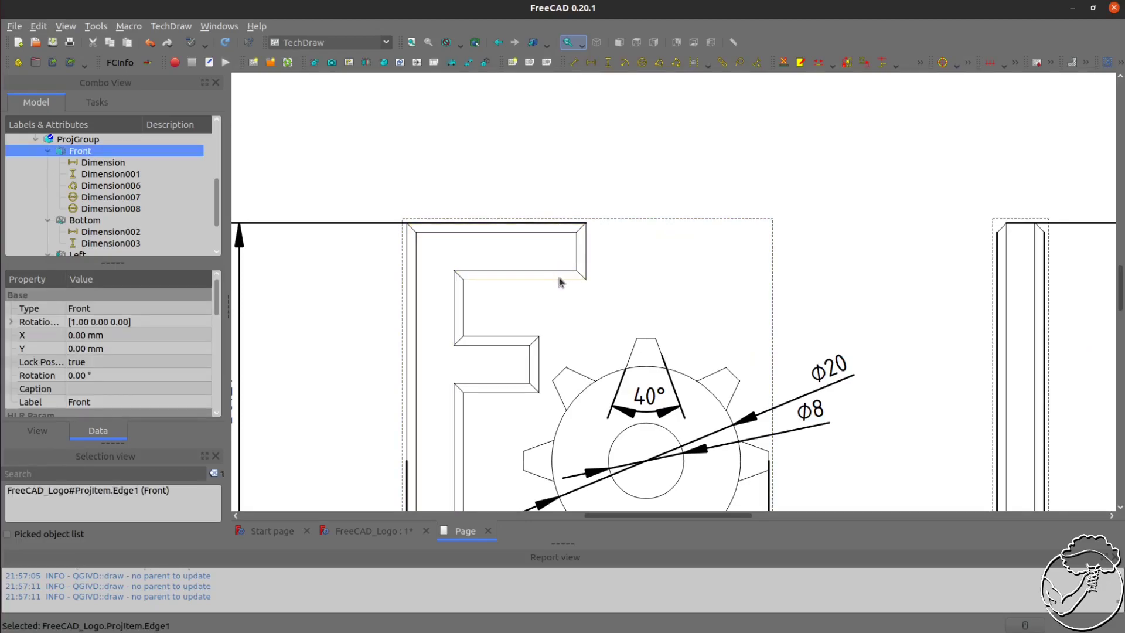
ctrl+click(559, 280)
click(608, 62)
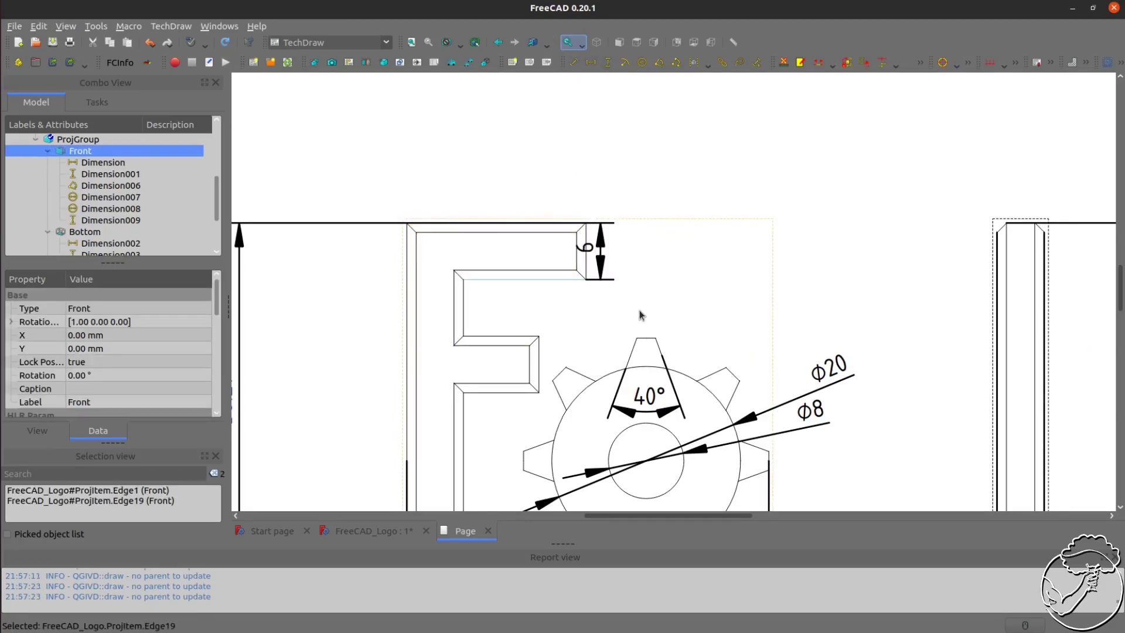
mouse_move(593, 252)
mouse_down()
mouse_move(683, 162)
mouse_move(665, 150)
mouse_up()
click(774, 166)
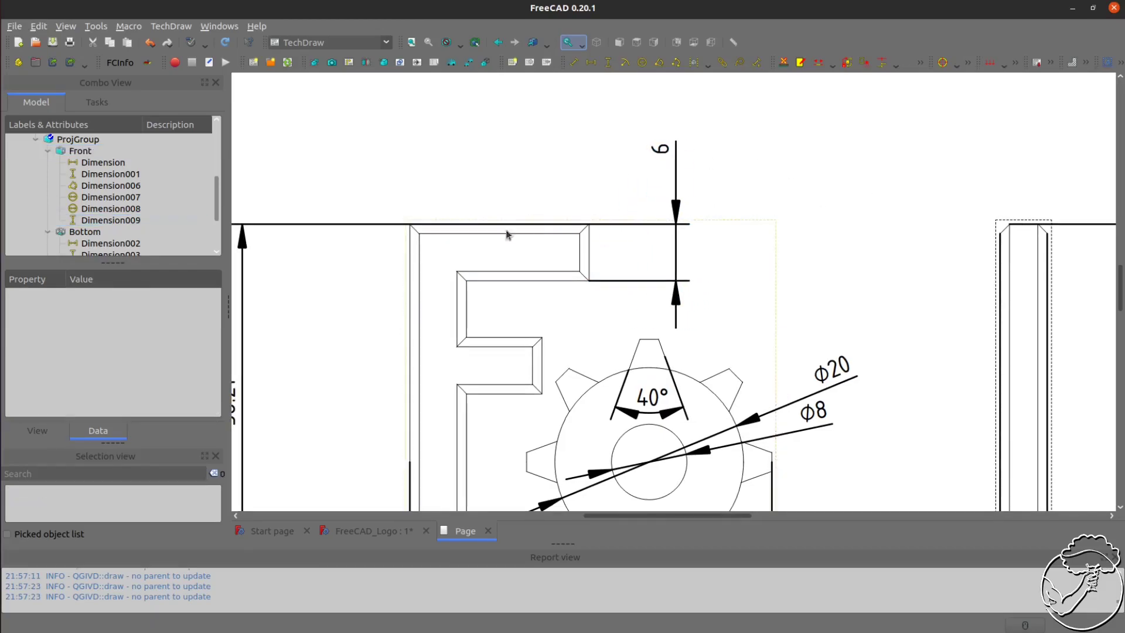
scroll(469, 241, down, 4)
scroll(534, 368, down, 1)
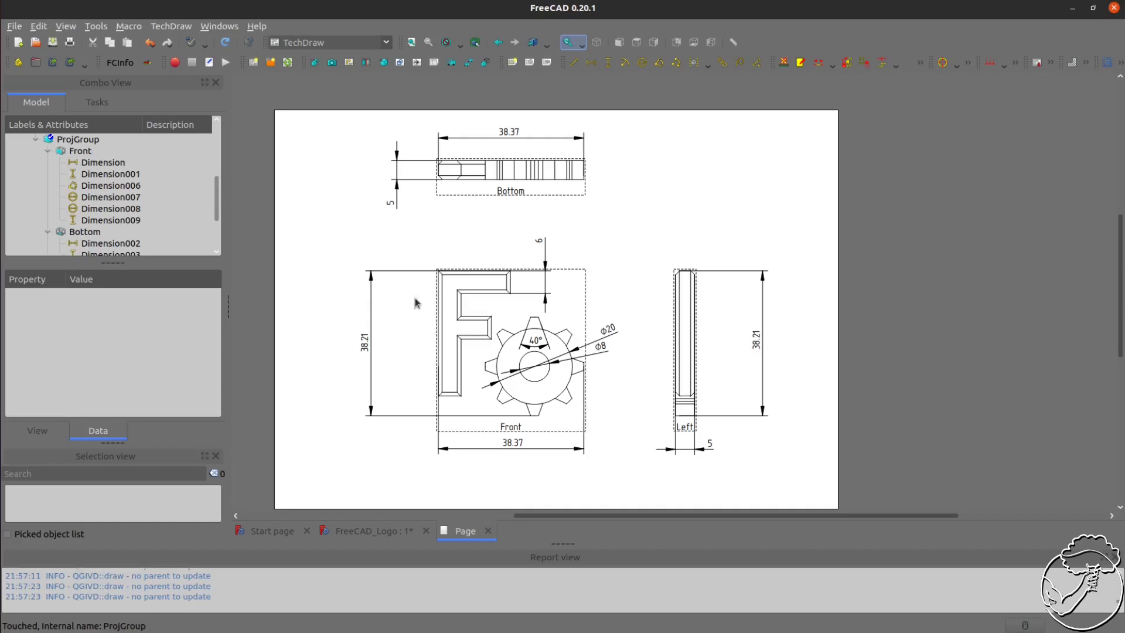
click(36, 140)
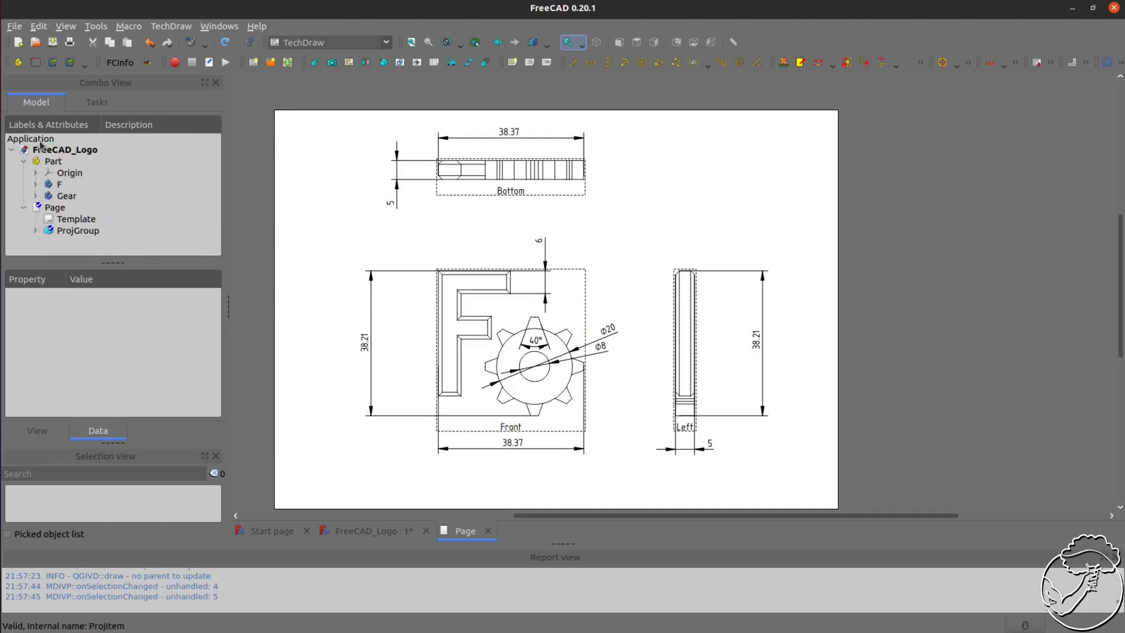
Export the drawing page as a Portable Document Format file to the Desktop, overwriting Test-.pdf
click(54, 208)
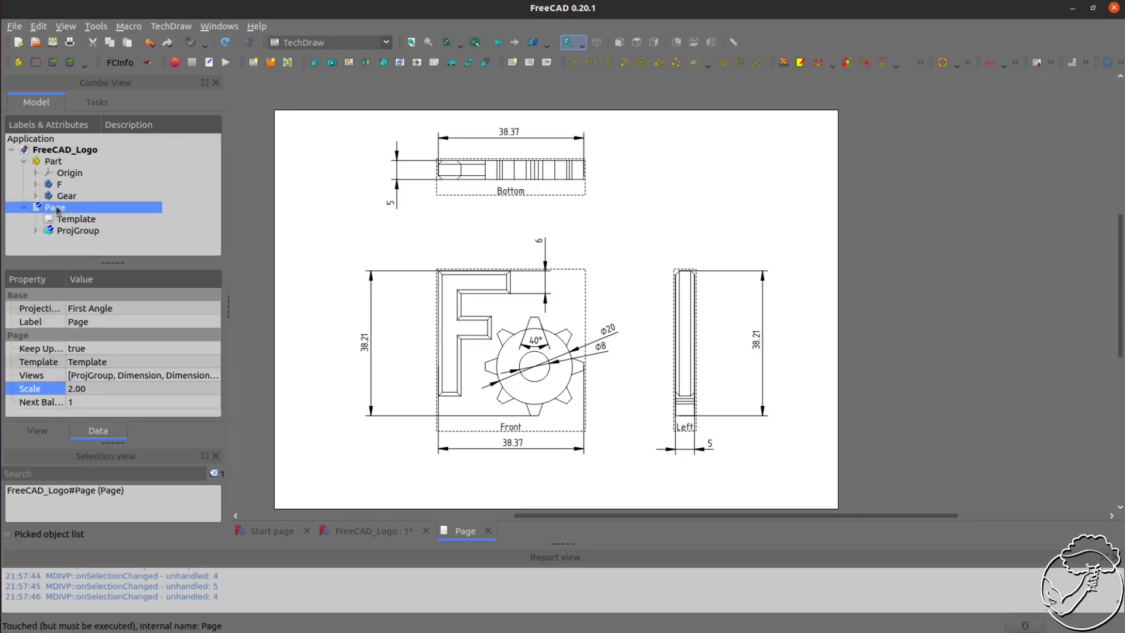
click(14, 26)
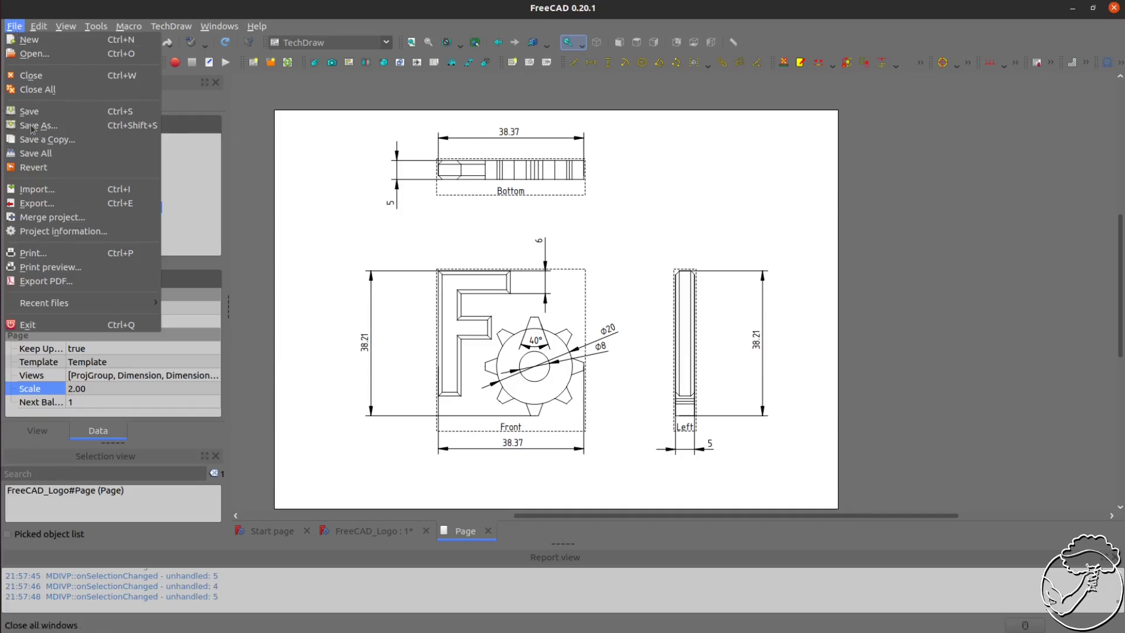
click(37, 204)
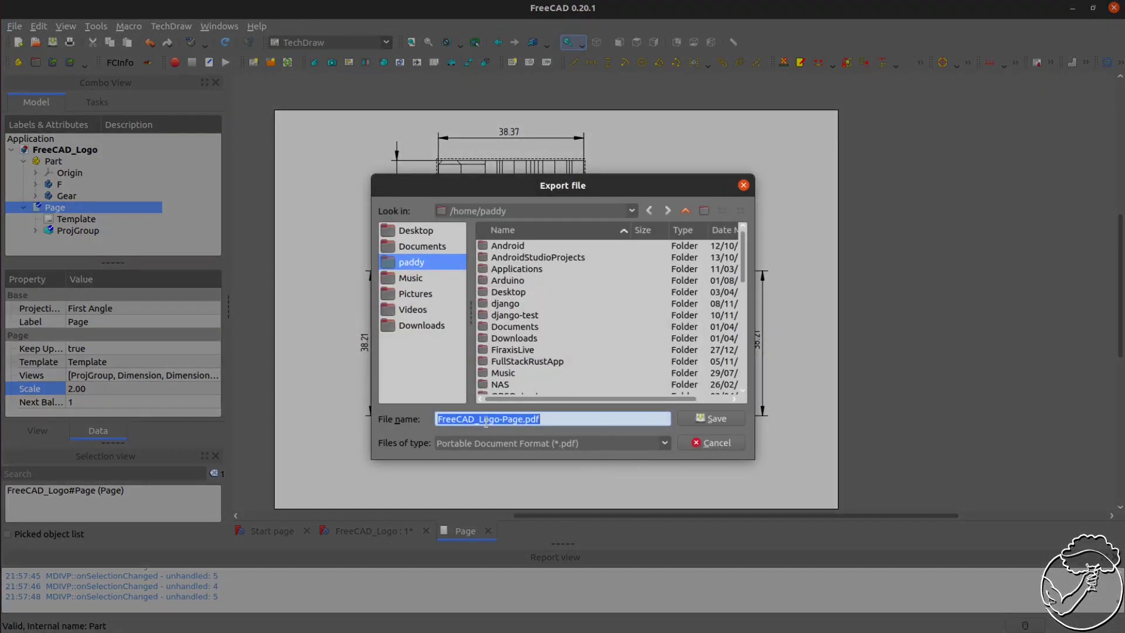
click(605, 449)
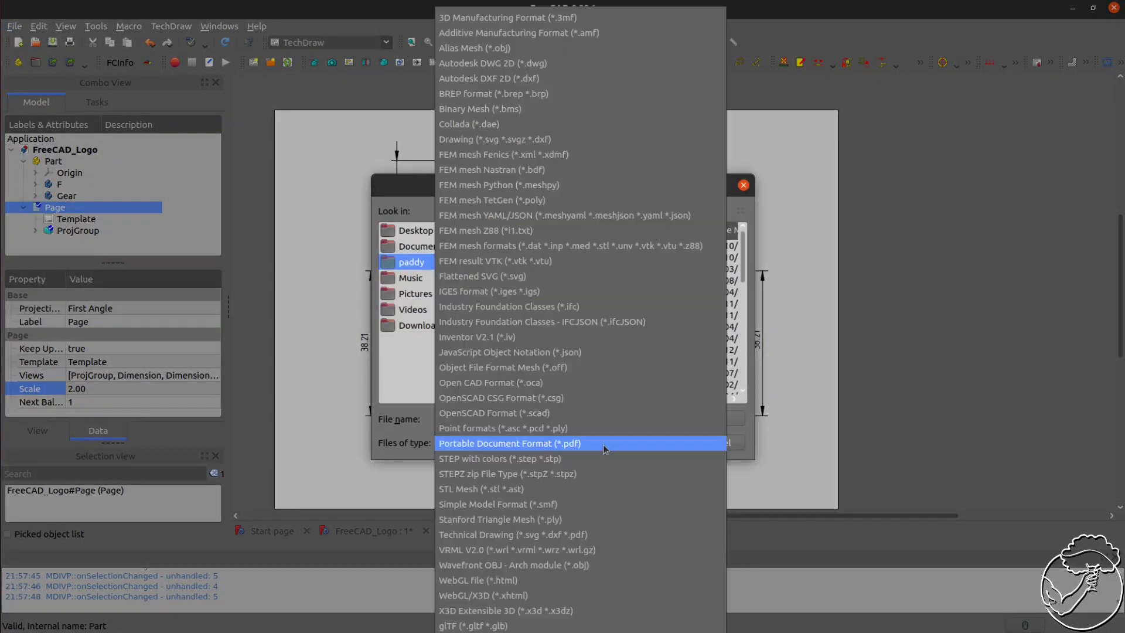
click(545, 444)
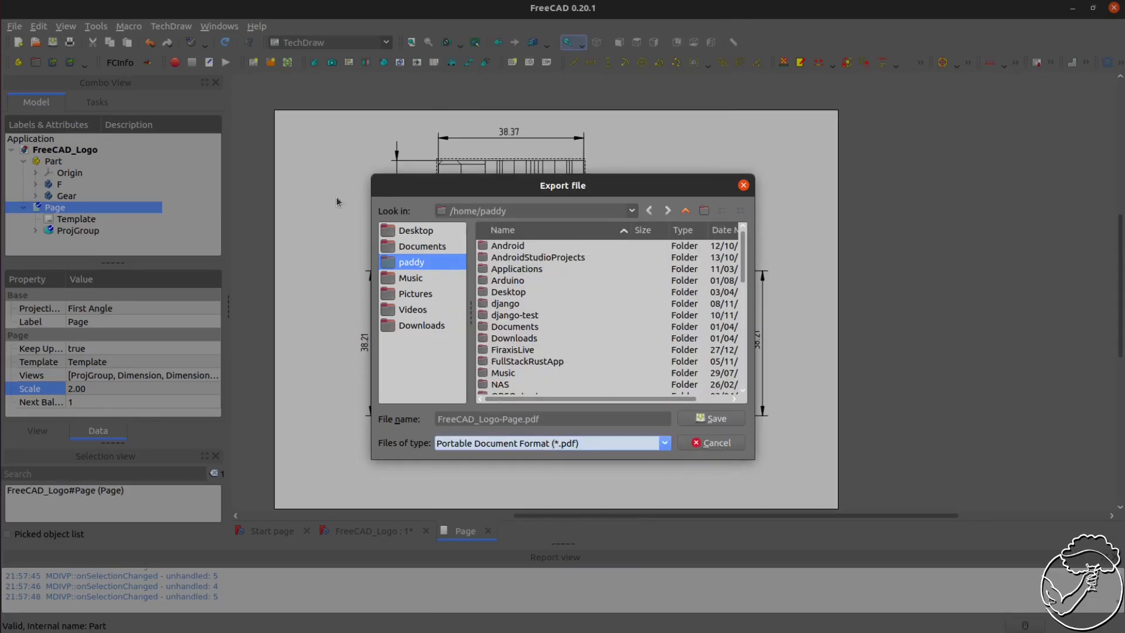
click(402, 233)
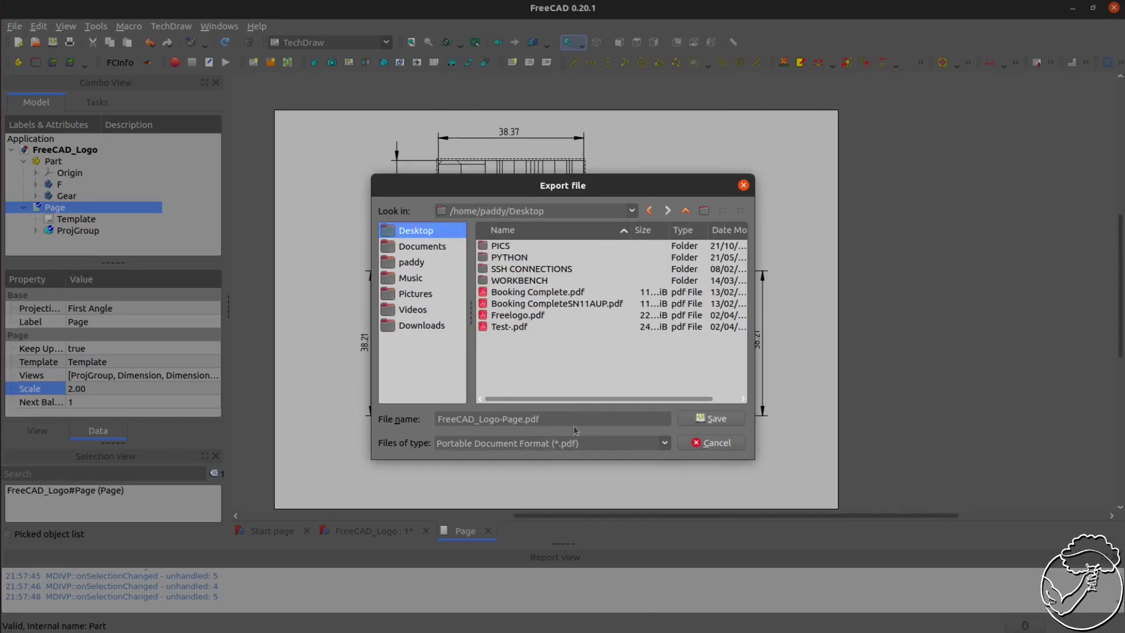
click(478, 418)
drag(523, 419, 438, 419)
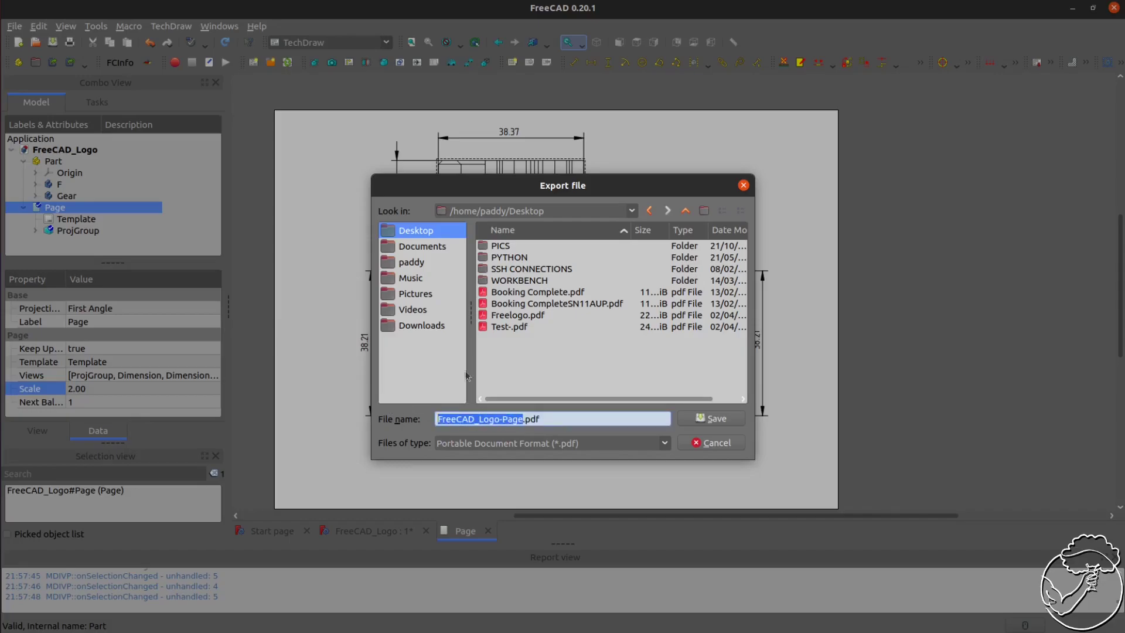
click(505, 327)
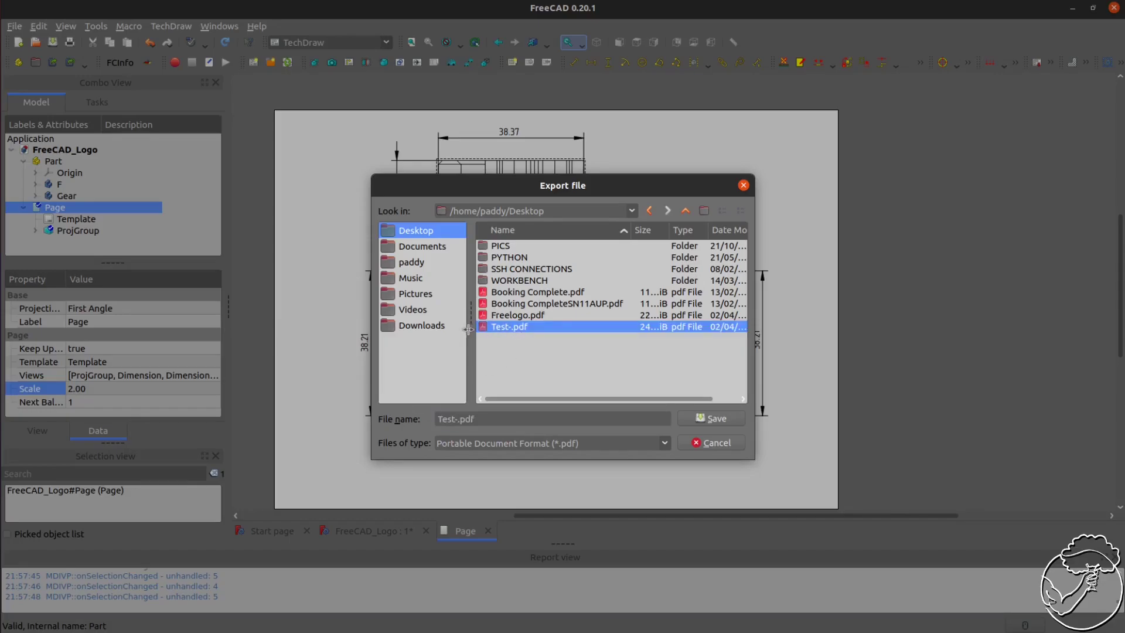
click(717, 419)
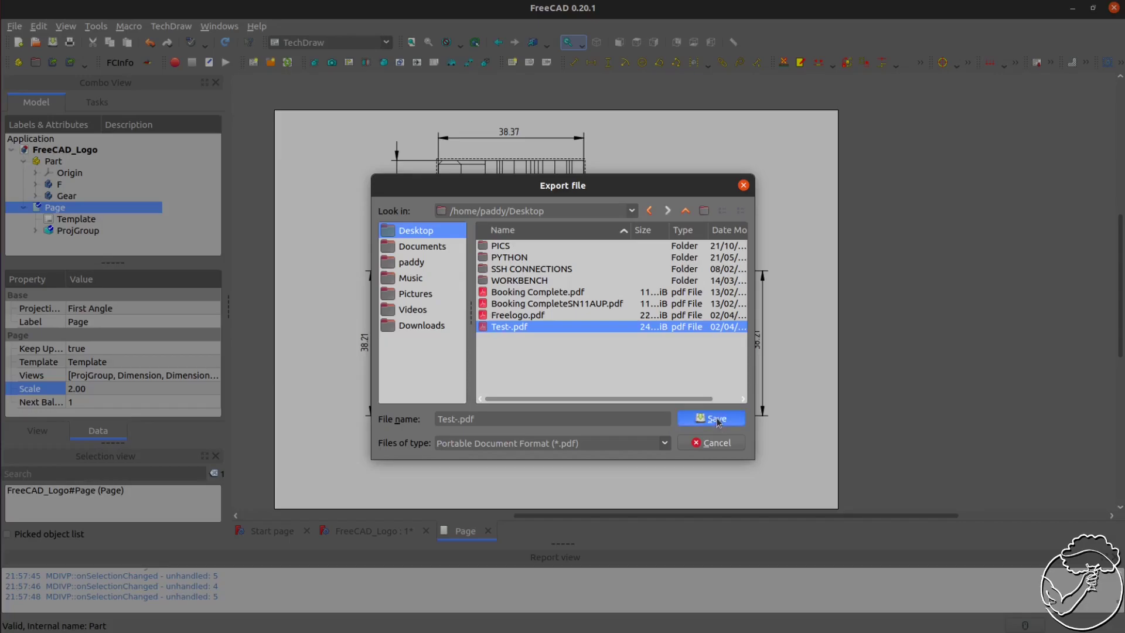
click(608, 345)
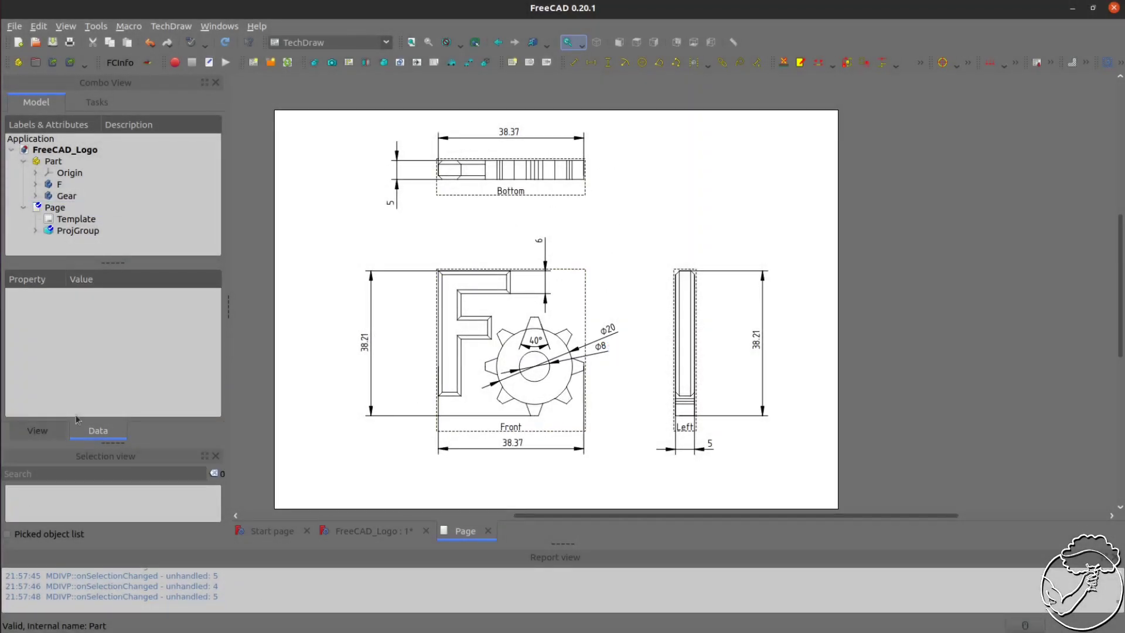
Switch to the file manager, open Test-.pdf from the Desktop folder and inspect the exported drawing
click(0, 19)
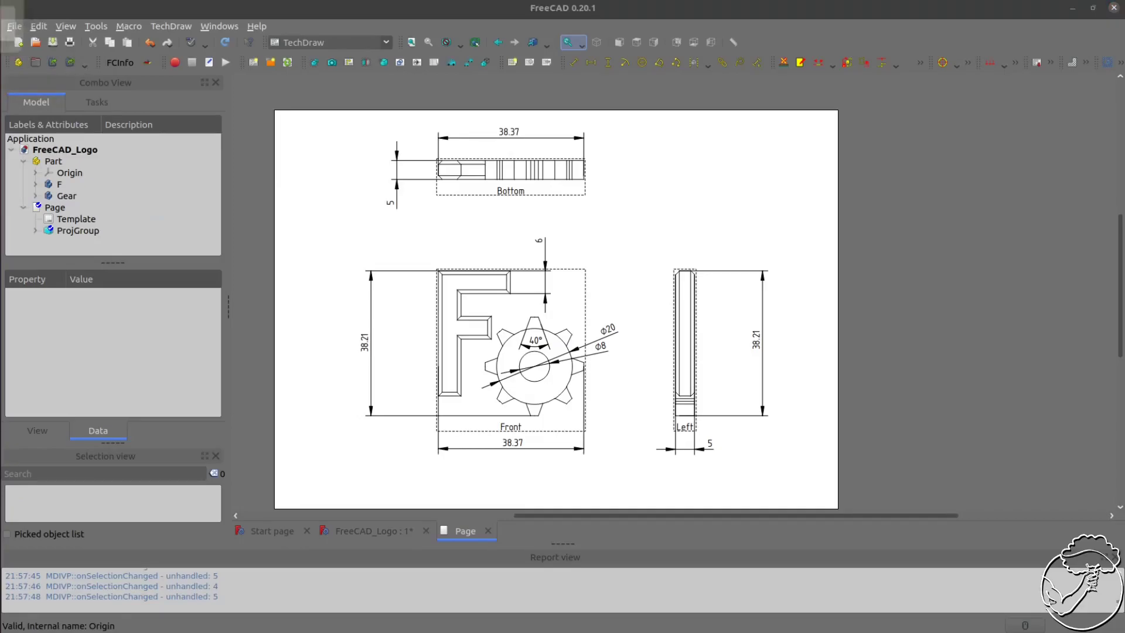
click(64, 131)
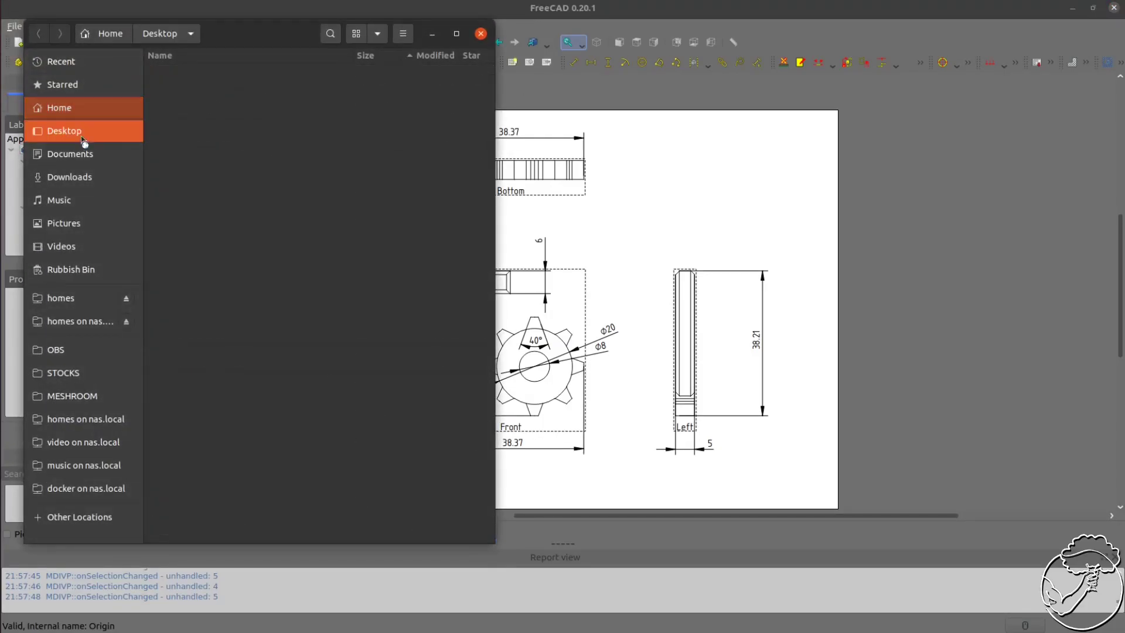
click(204, 191)
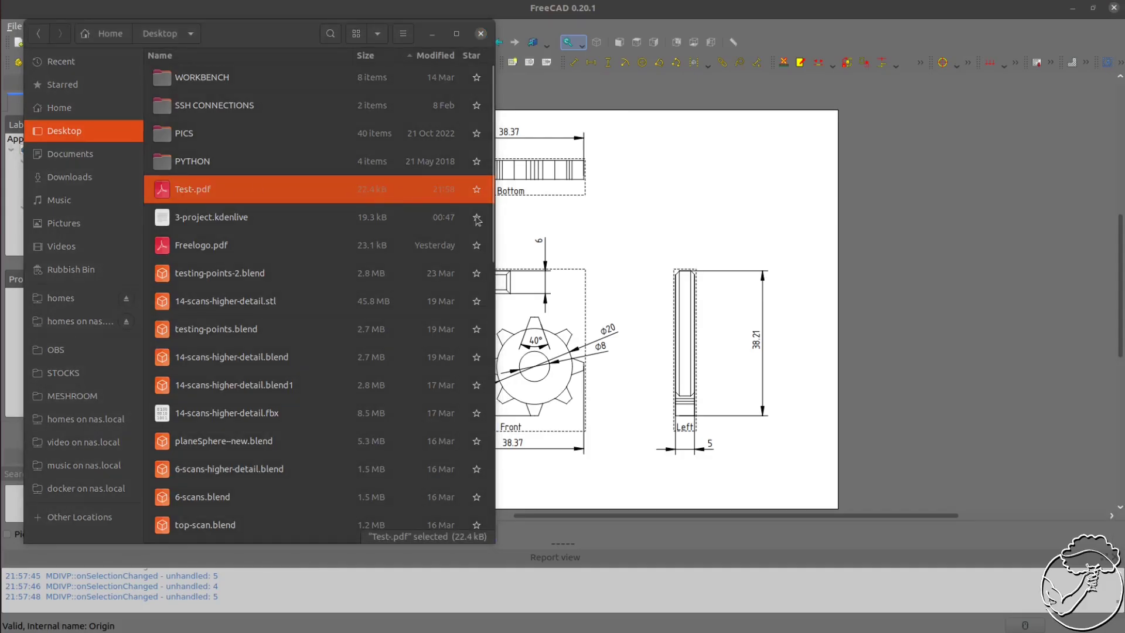
drag(1124, 66, 401, 59)
double_click(401, 59)
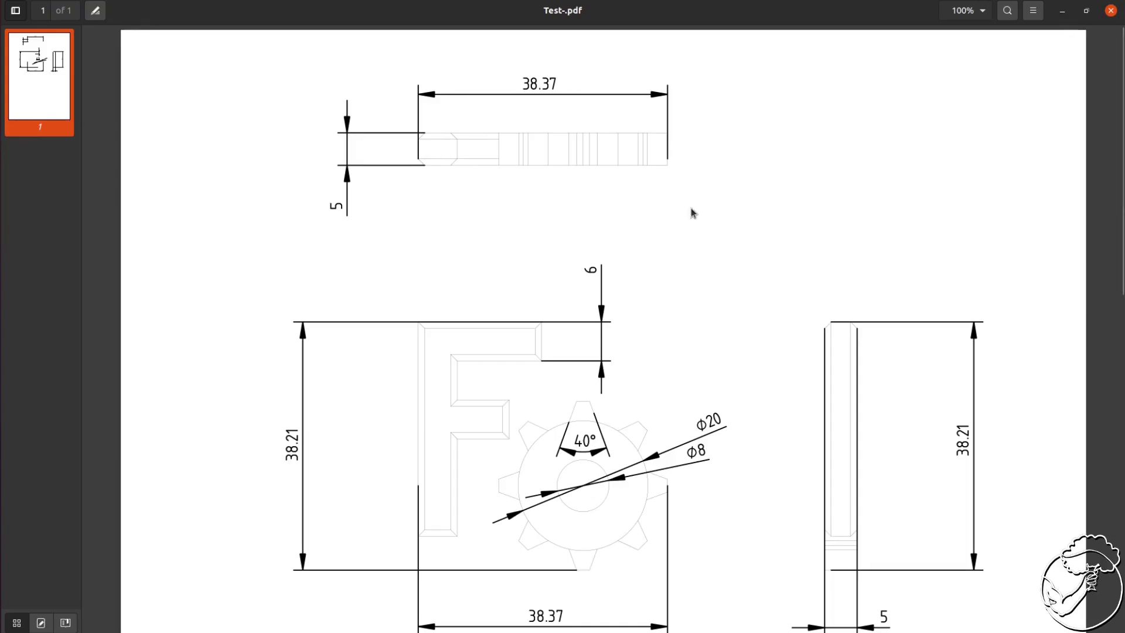
scroll(756, 240, down, 3)
scroll(762, 240, up, 3)
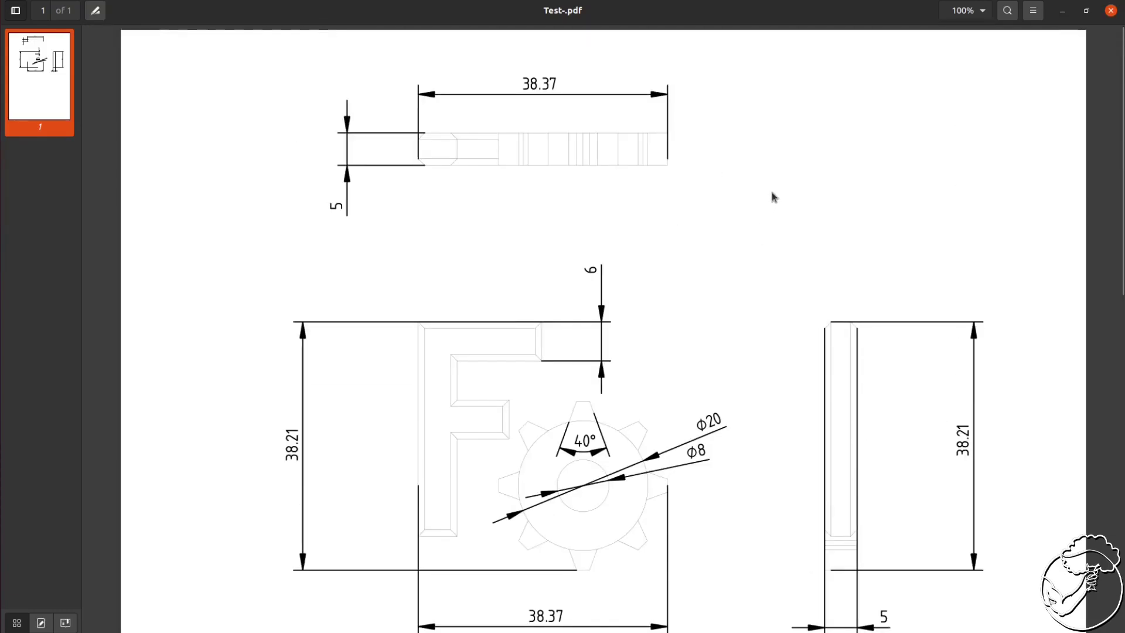